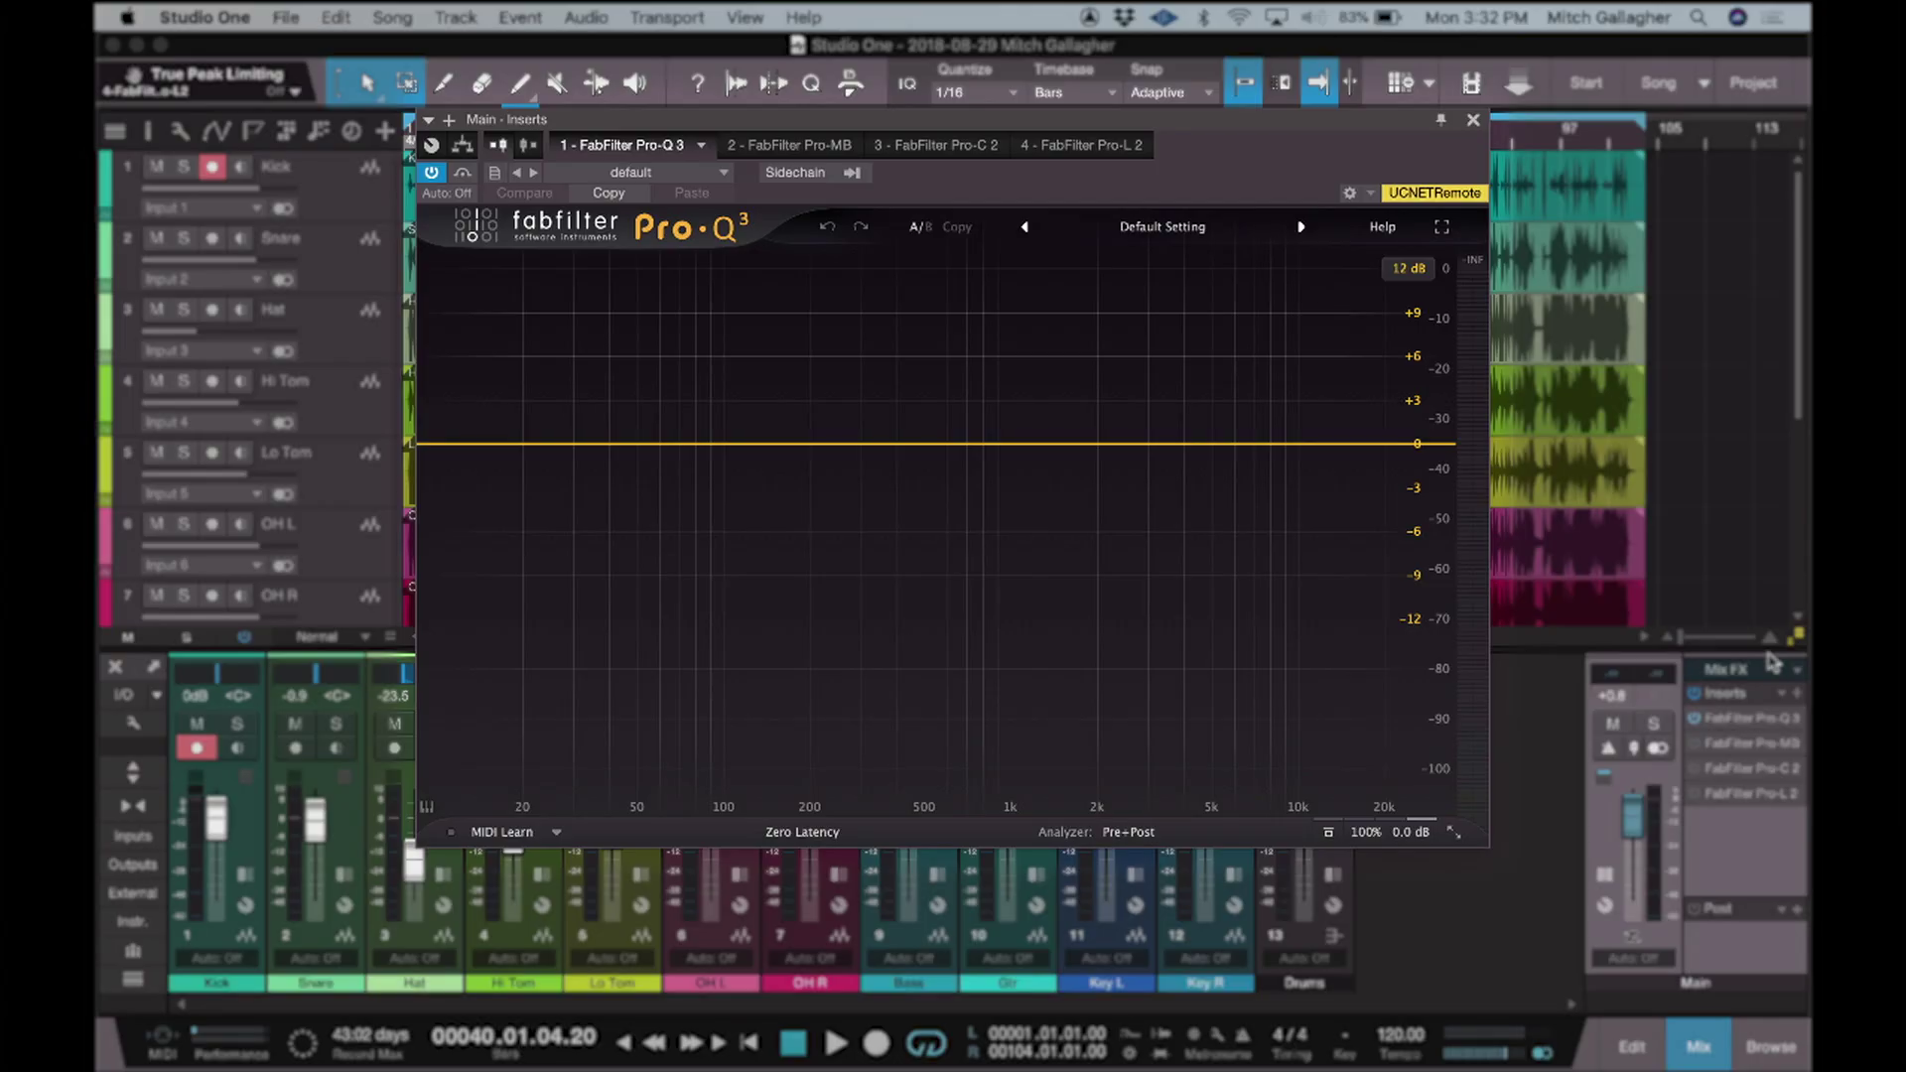
# - Add a bell band near 478 Hz boosted to +3.68 dB with a narrower Q, leaving placement at Stereo
pyautogui.click(918, 444)
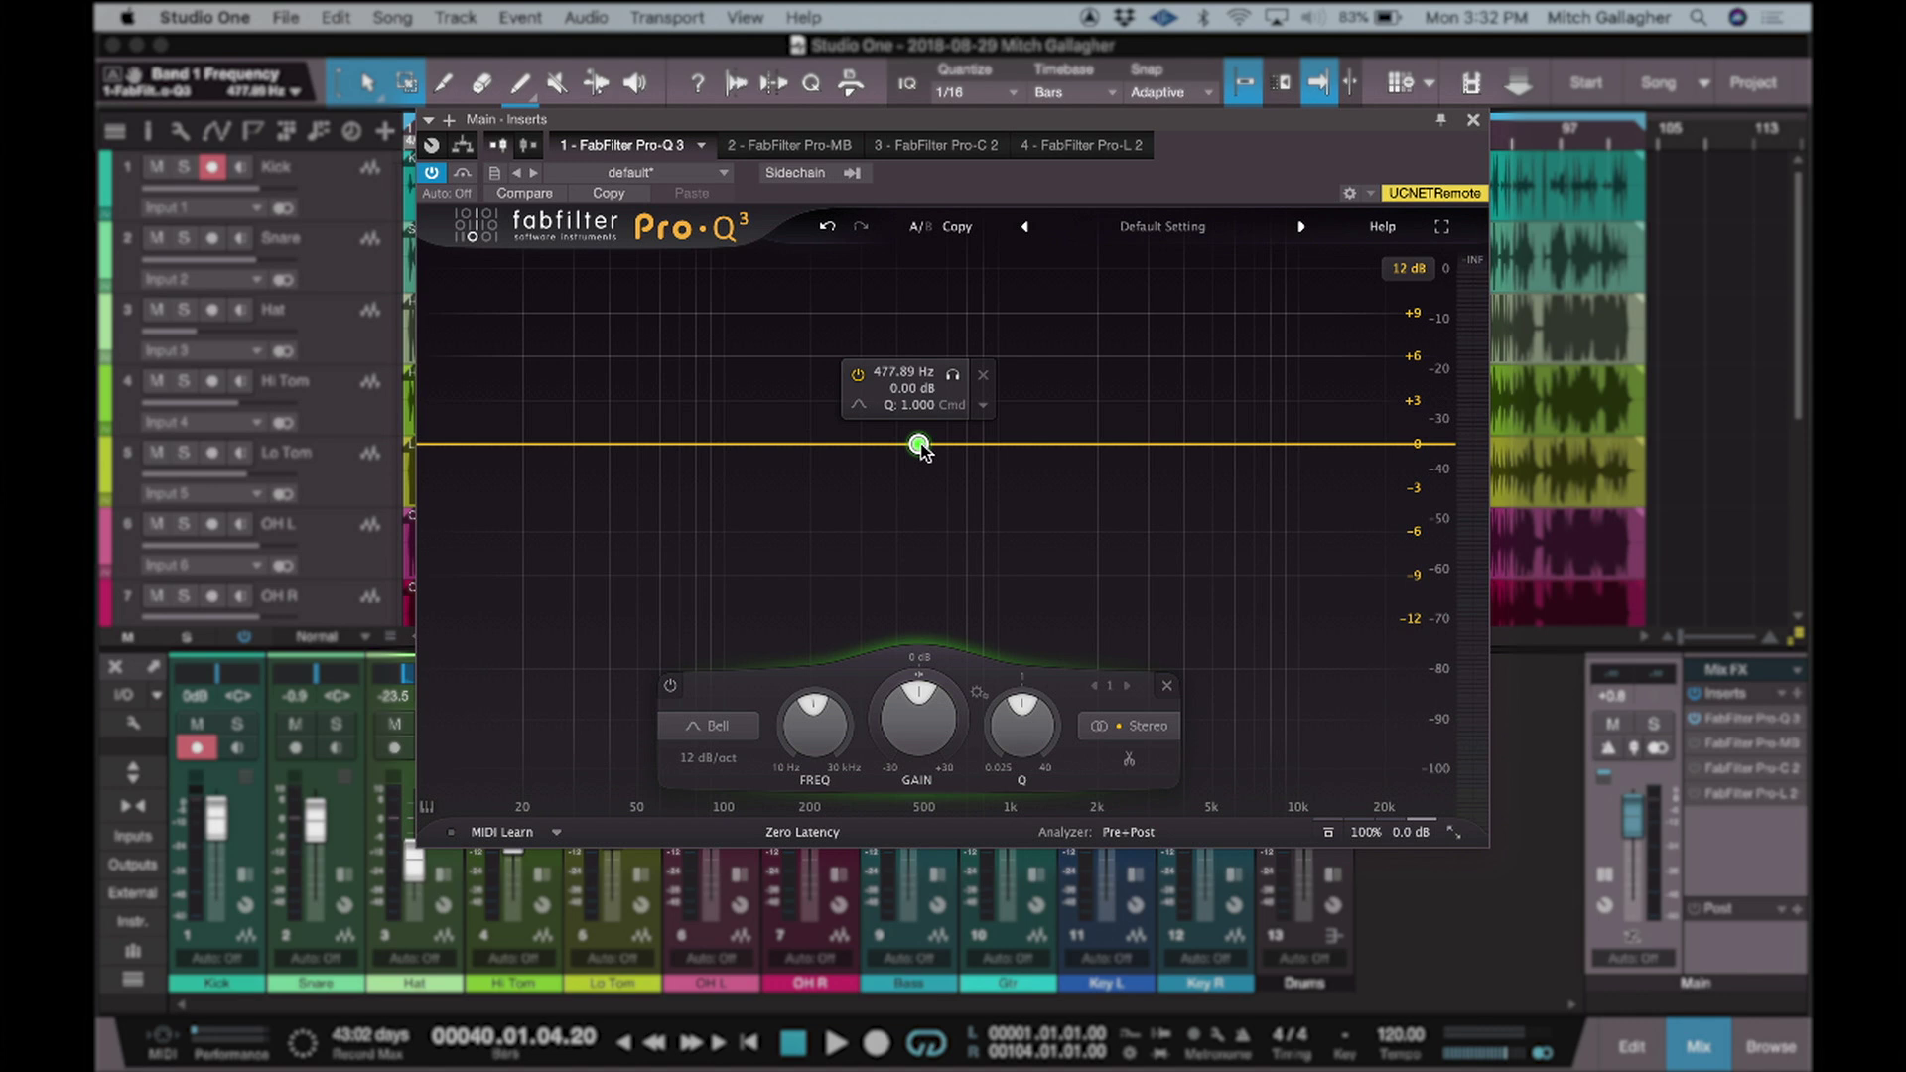
pyautogui.moveTo(921, 446); pyautogui.dragTo(919, 392)
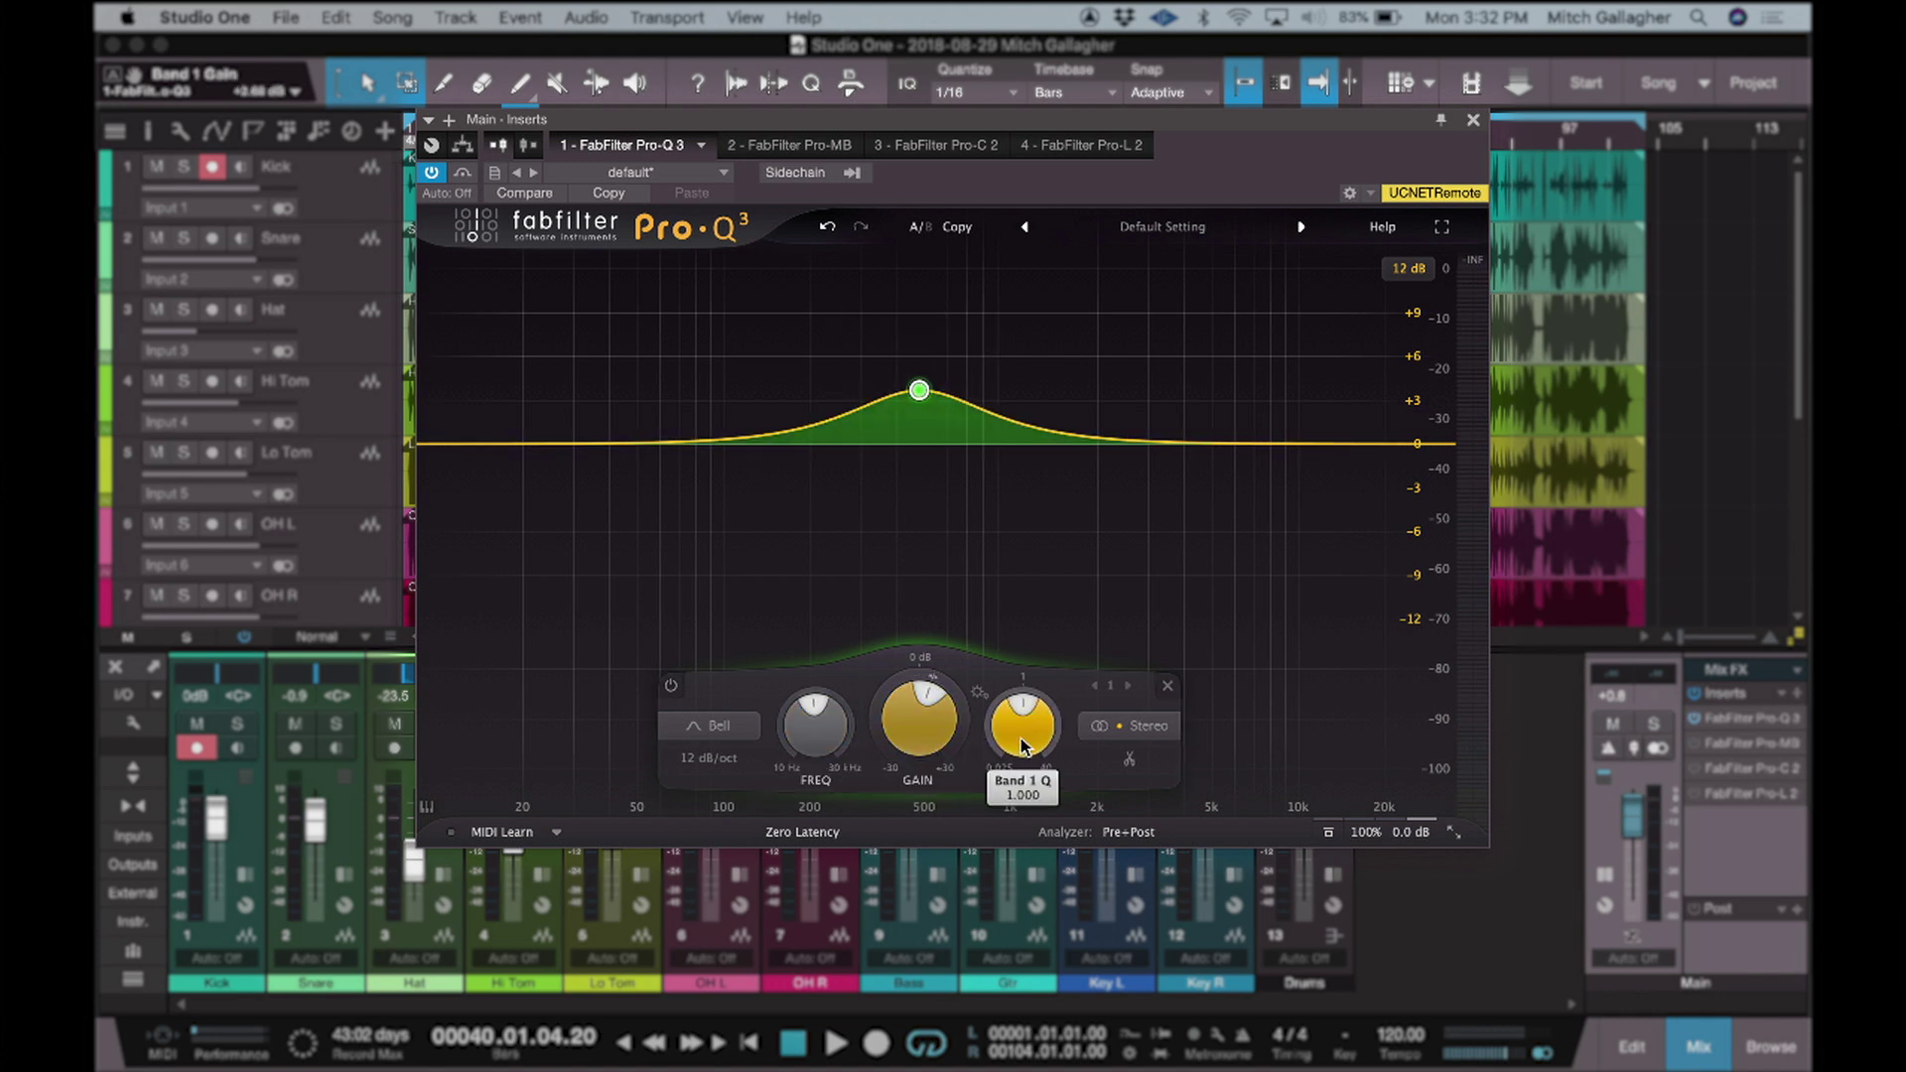
pyautogui.moveTo(968, 752); pyautogui.dragTo(1028, 709)
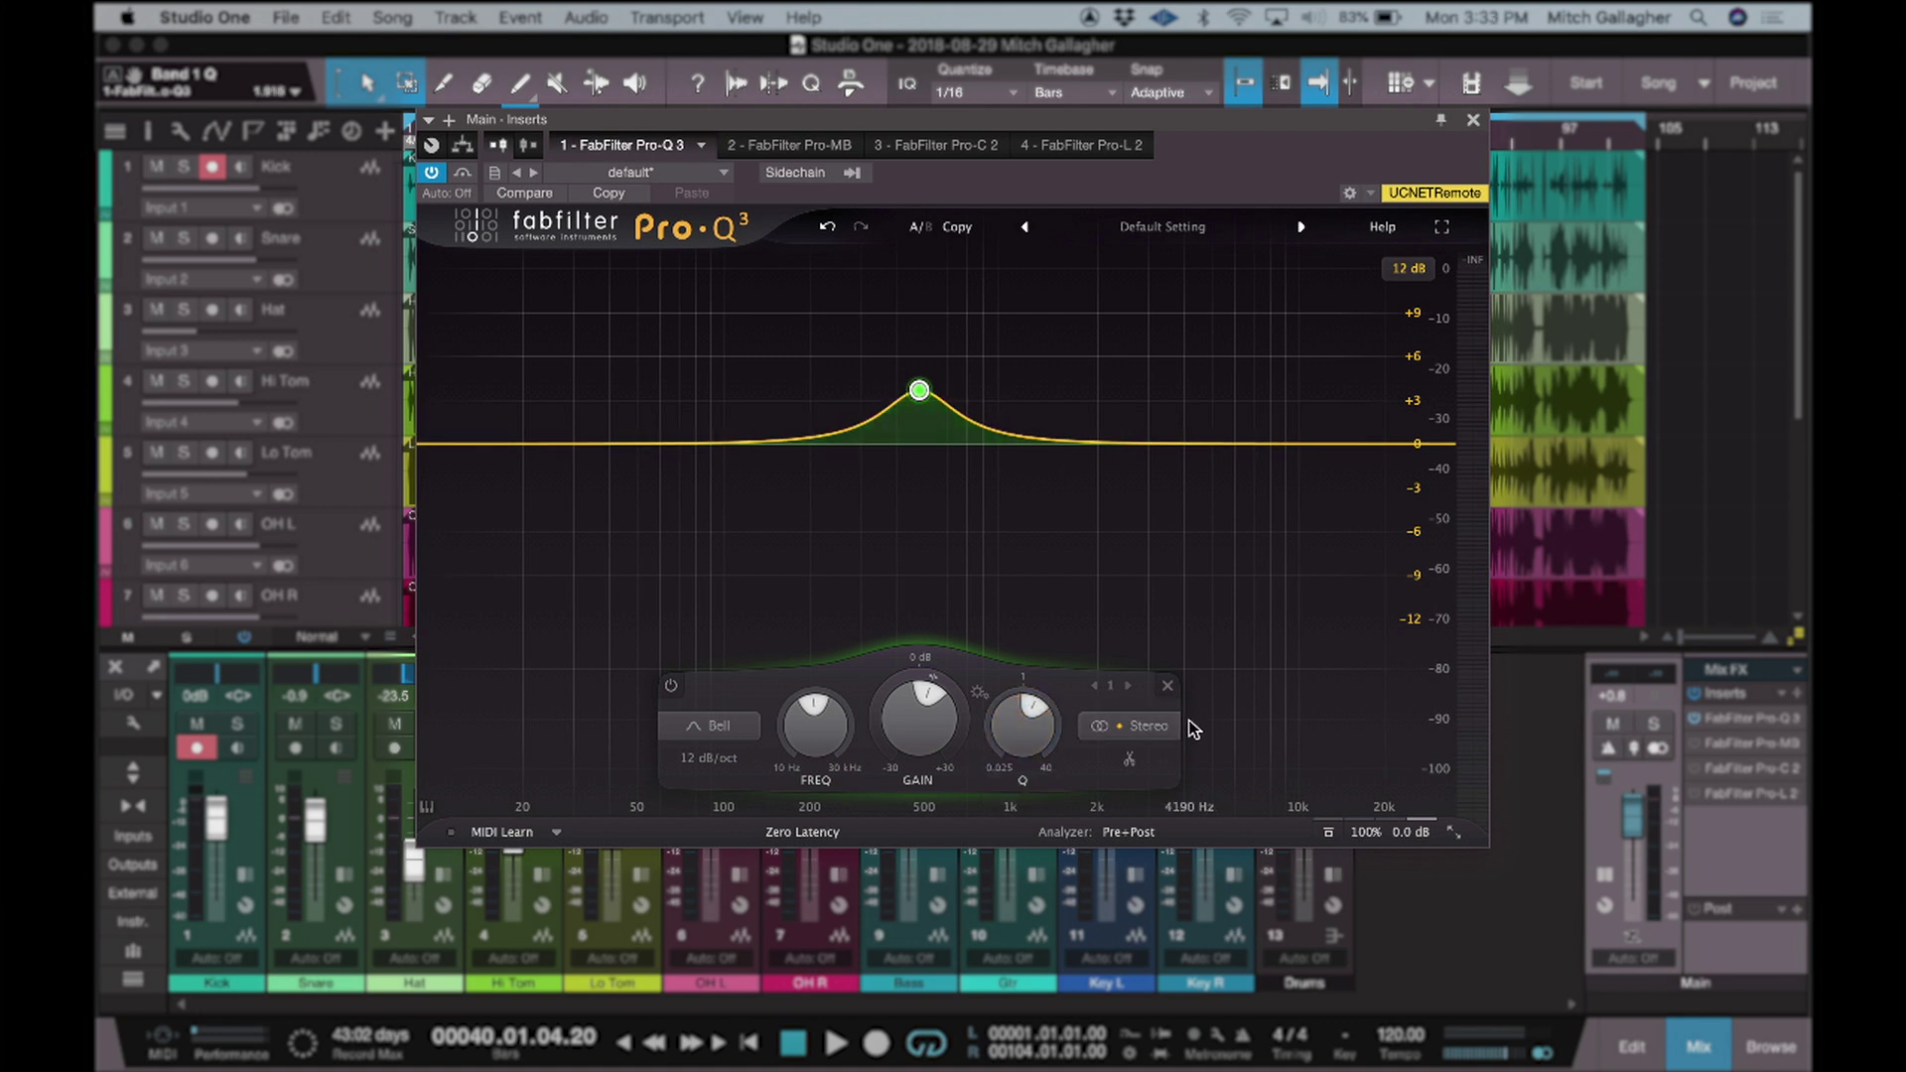
pyautogui.click(1144, 729)
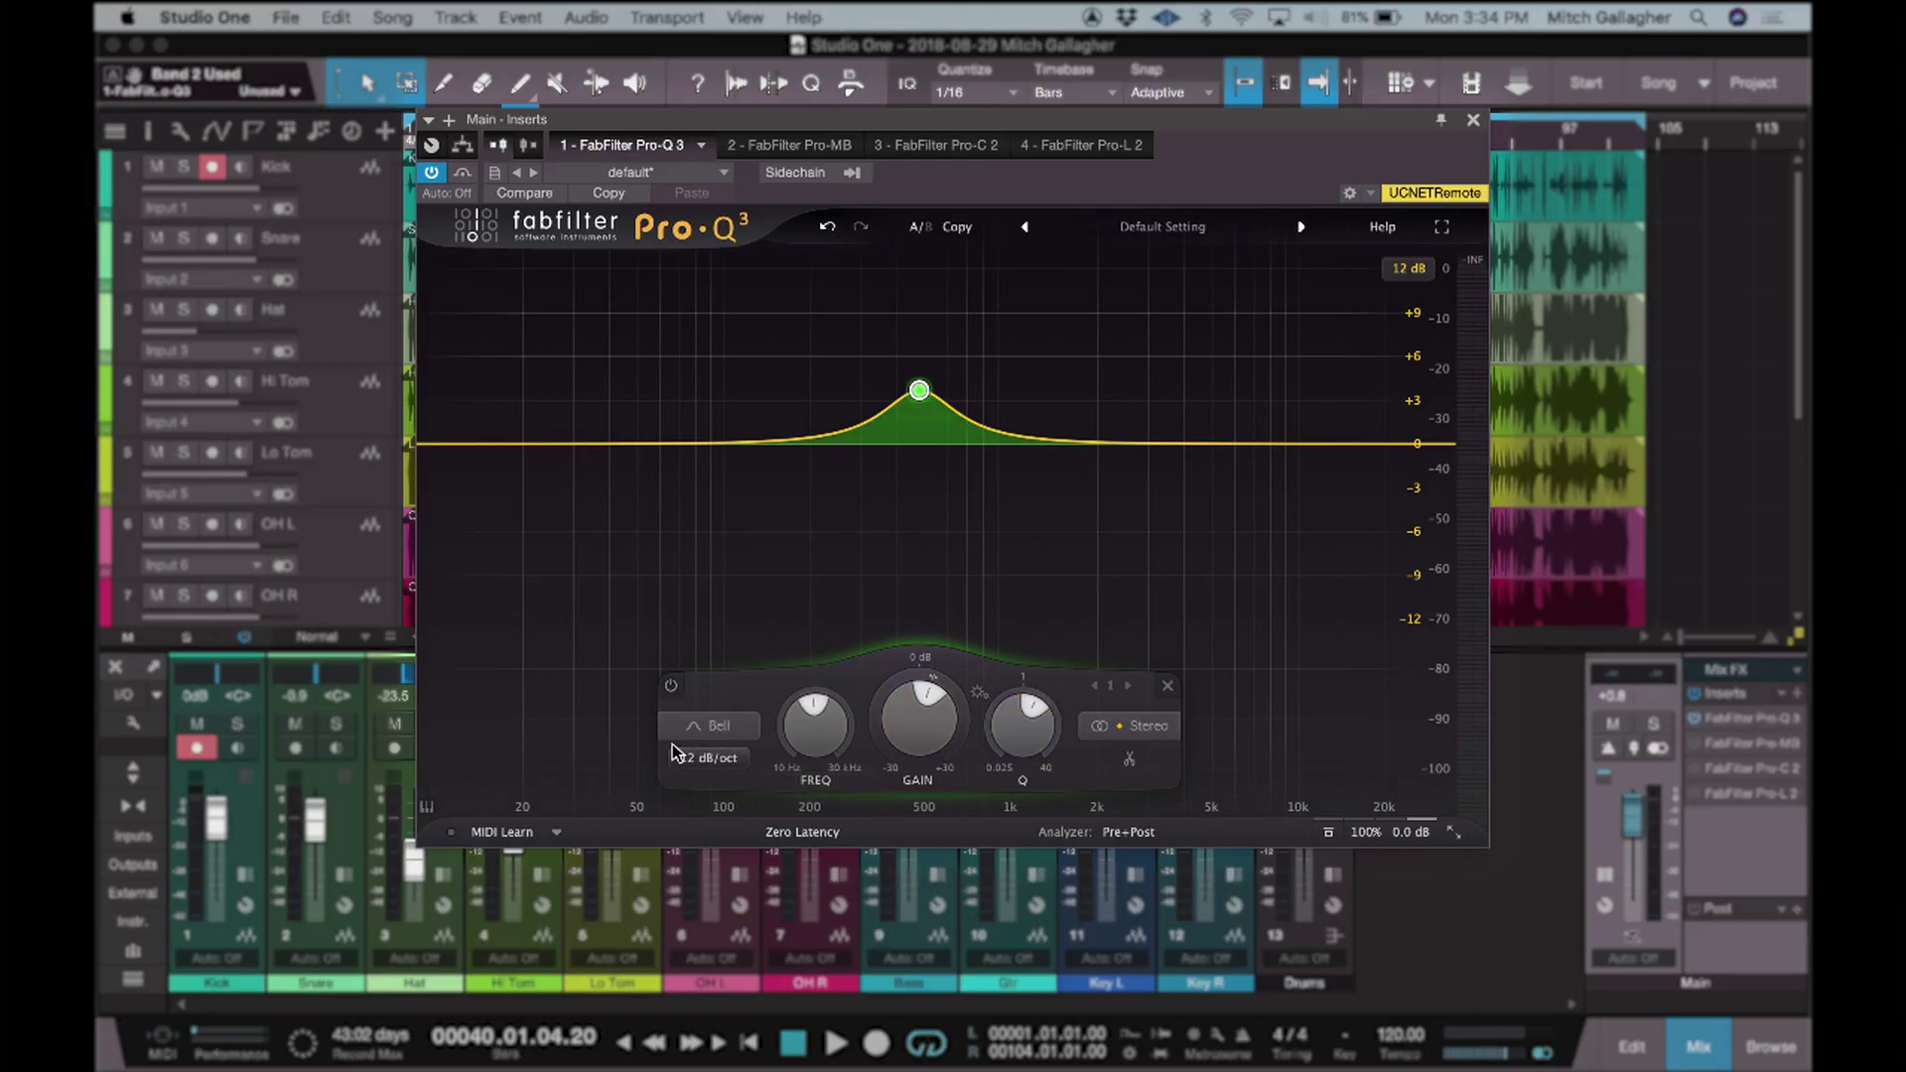
# - Make band 1 a low shelf with a small cut near 372 Hz, then change it to a low cut
pyautogui.click(712, 728)
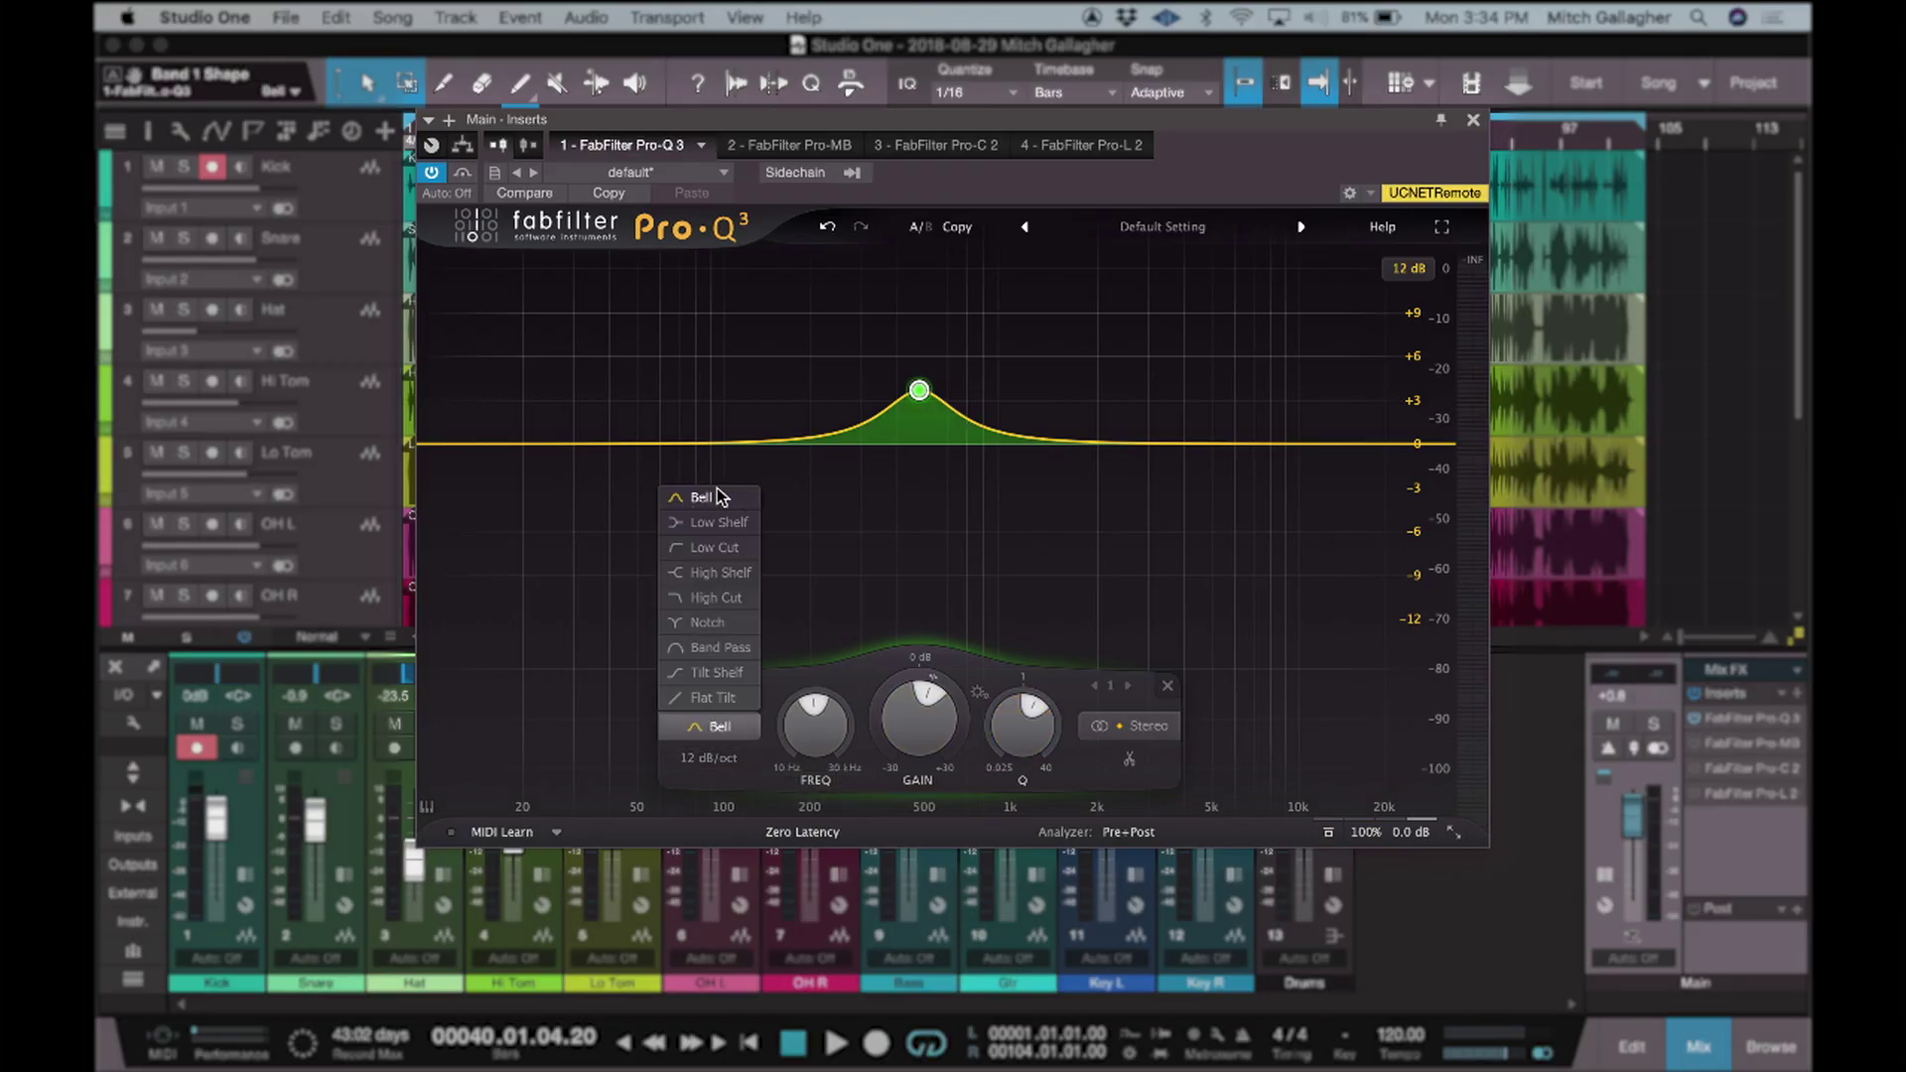
pyautogui.click(719, 523)
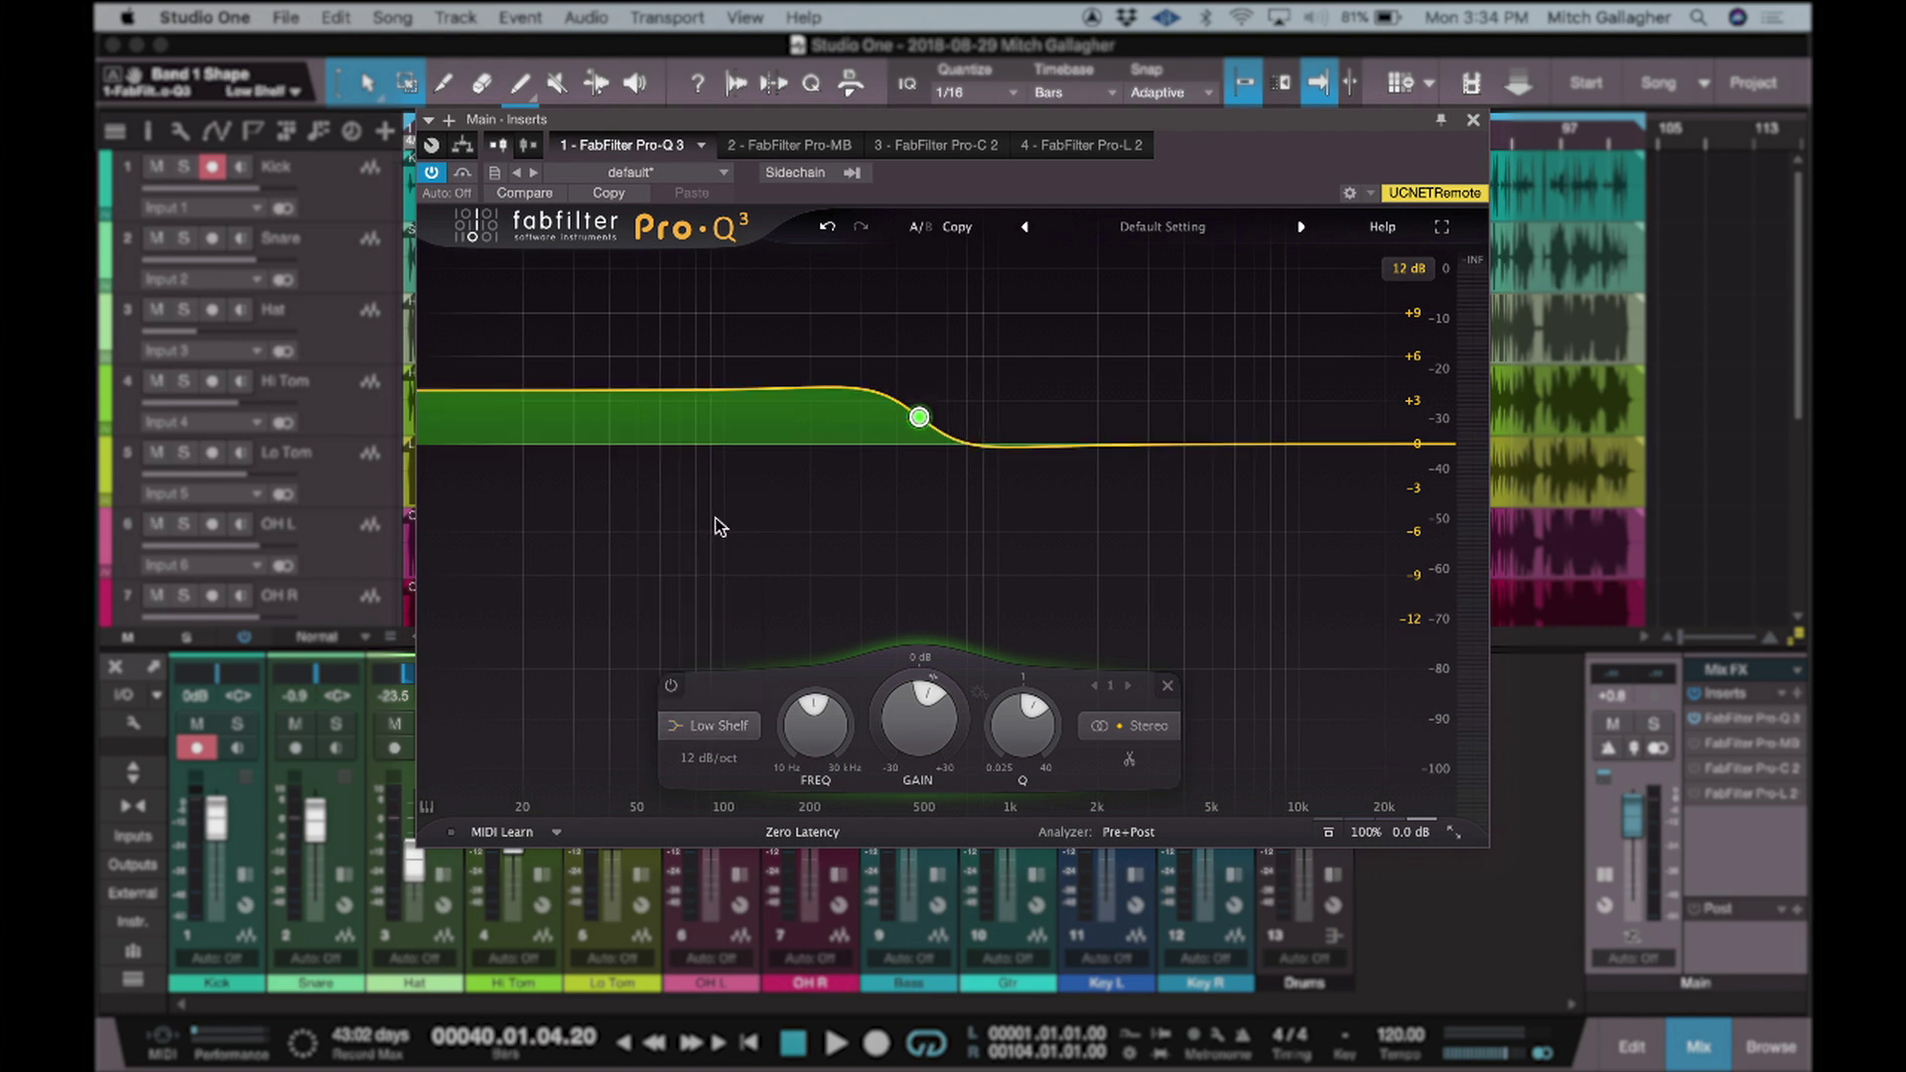
pyautogui.moveTo(919, 422); pyautogui.dragTo(886, 460)
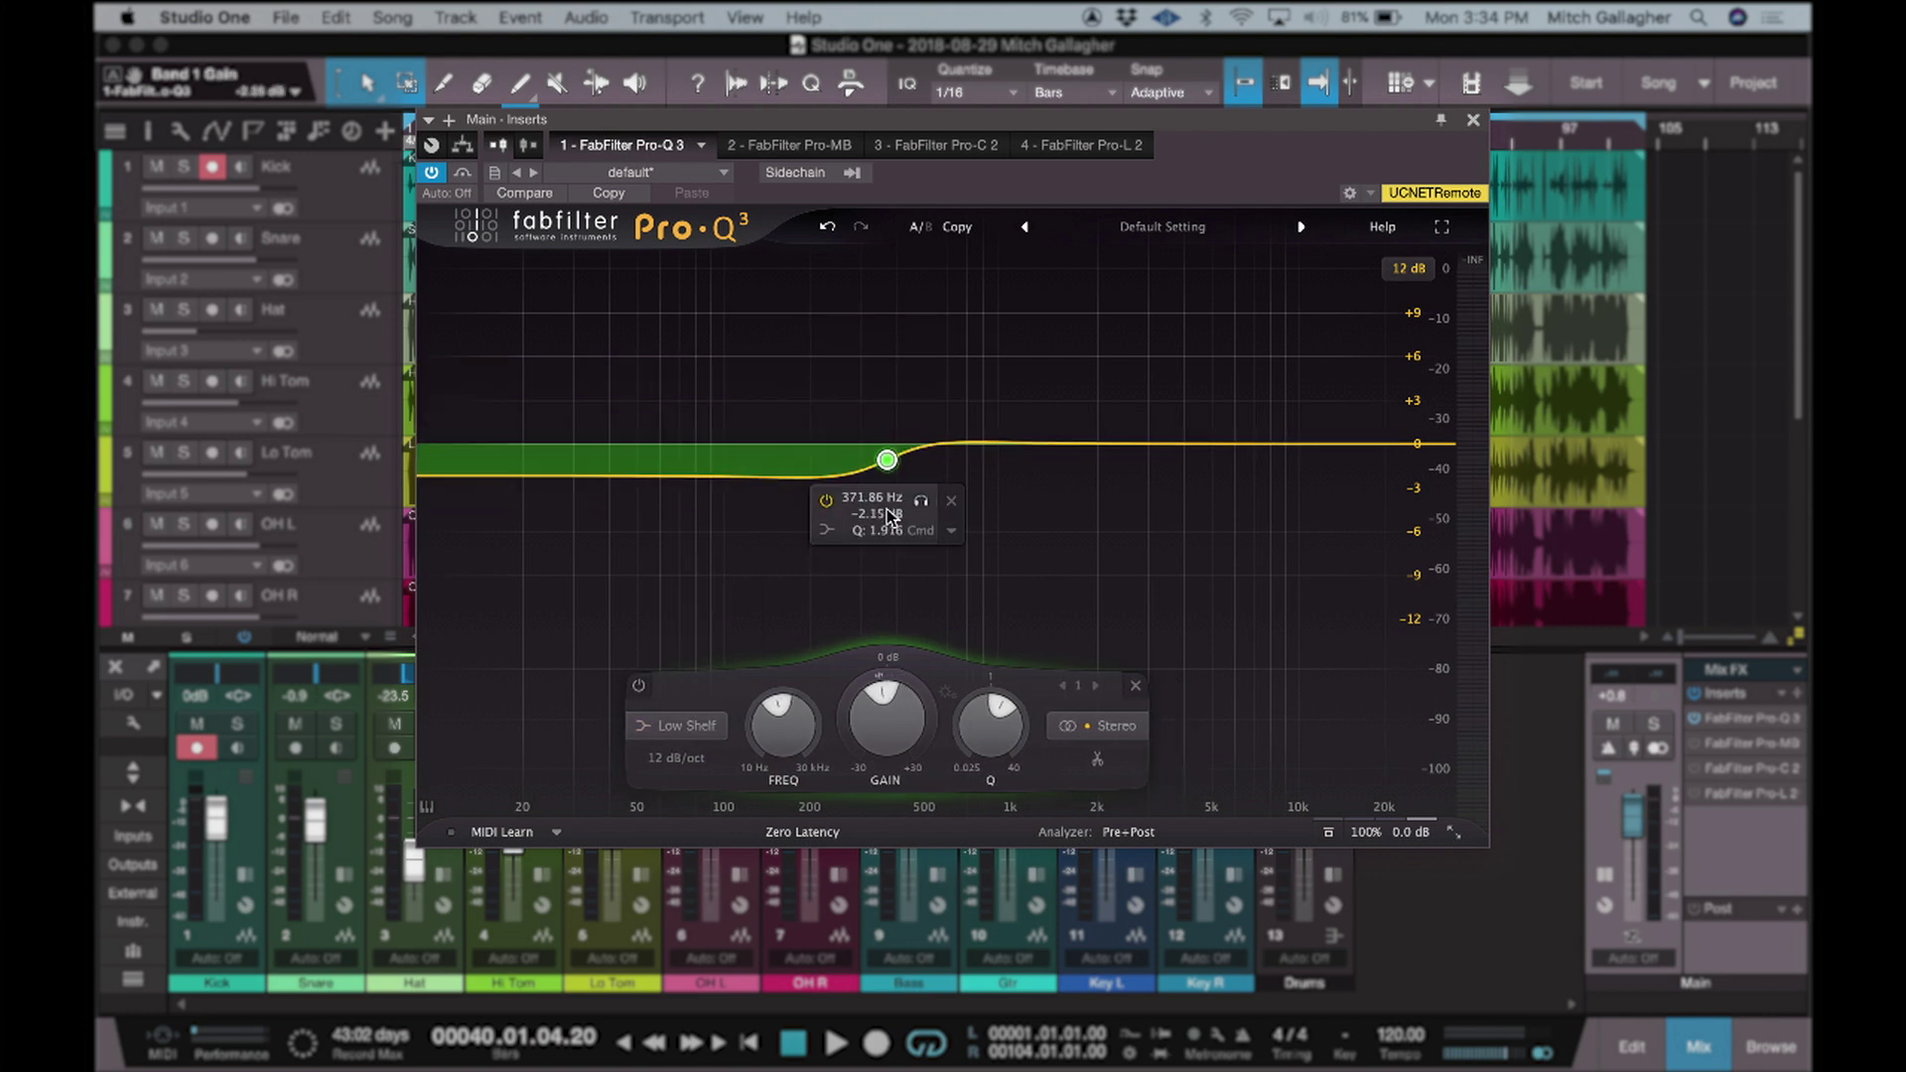
pyautogui.click(695, 727)
pyautogui.click(714, 546)
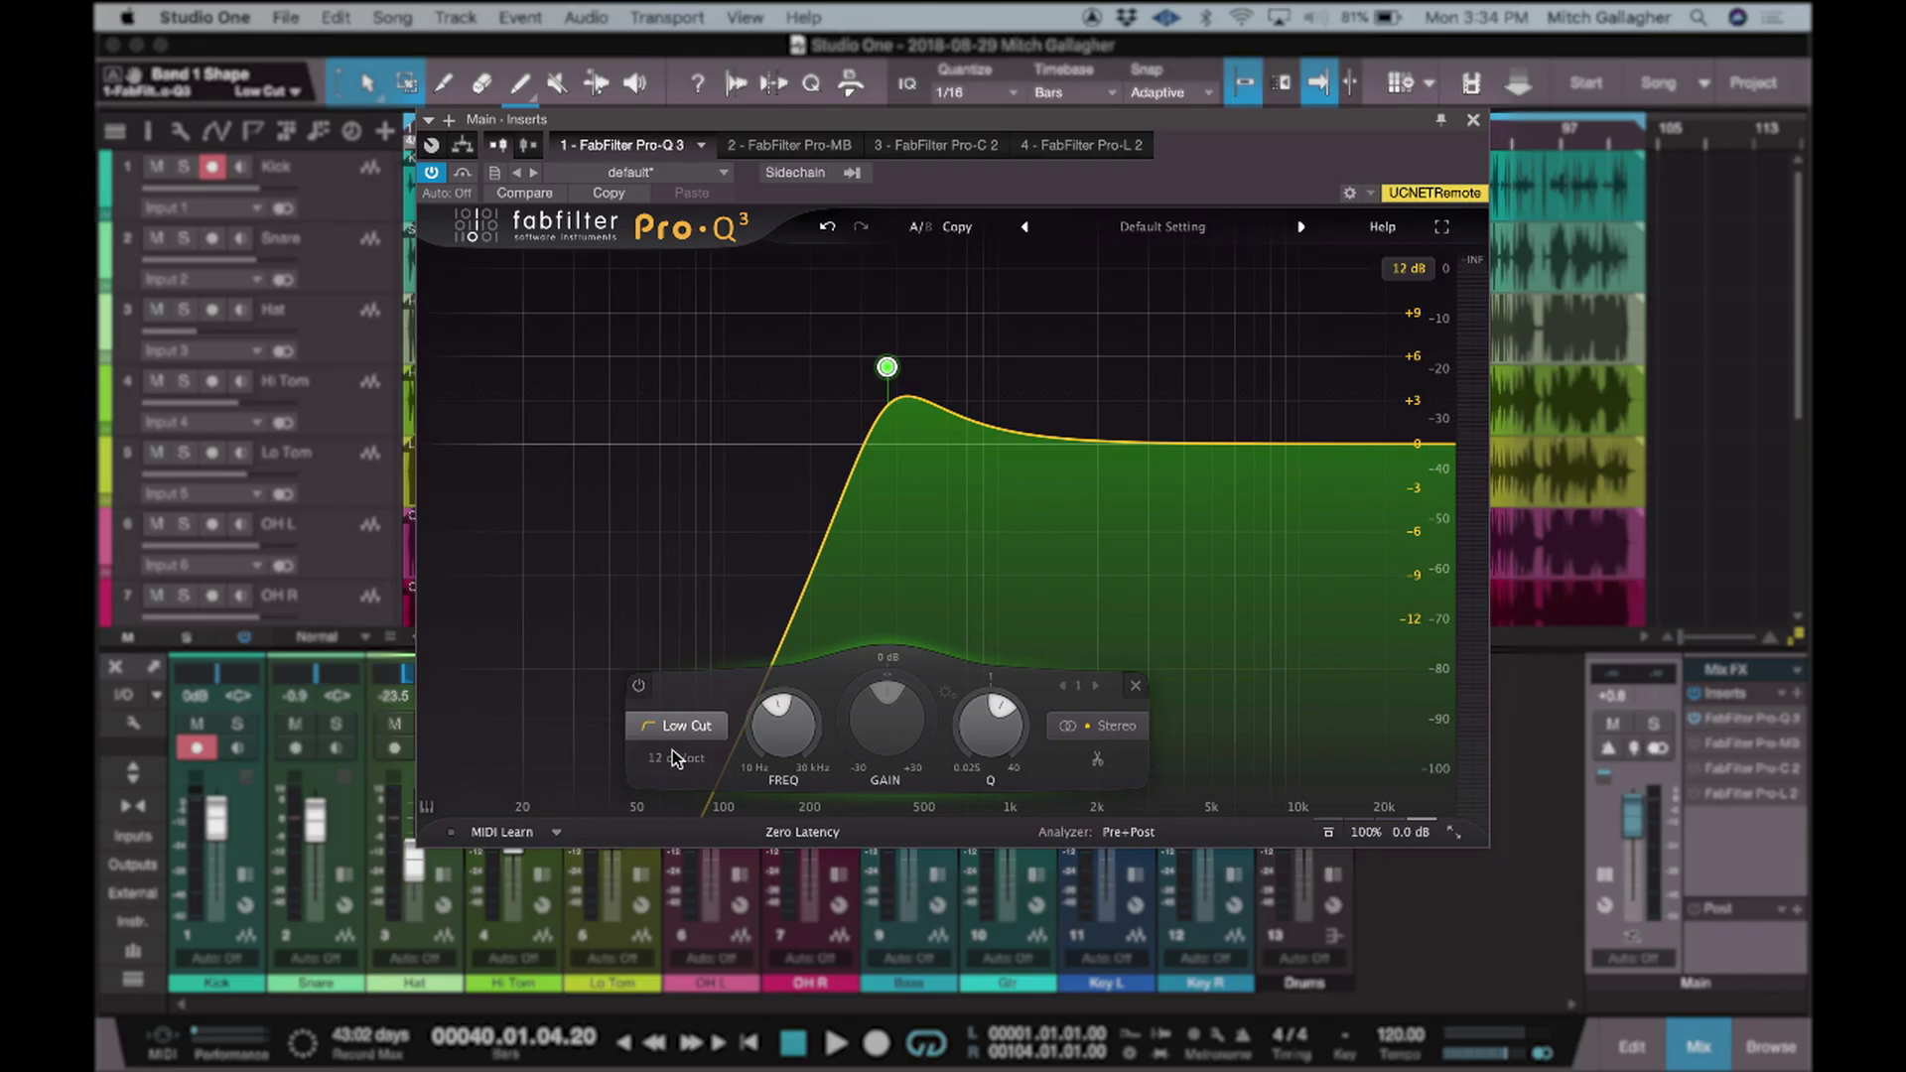
# - Try the low cut slope at 6 dB/oct, then 96 dB/oct, and finally choose Brickwall
pyautogui.click(675, 758)
pyautogui.click(699, 788)
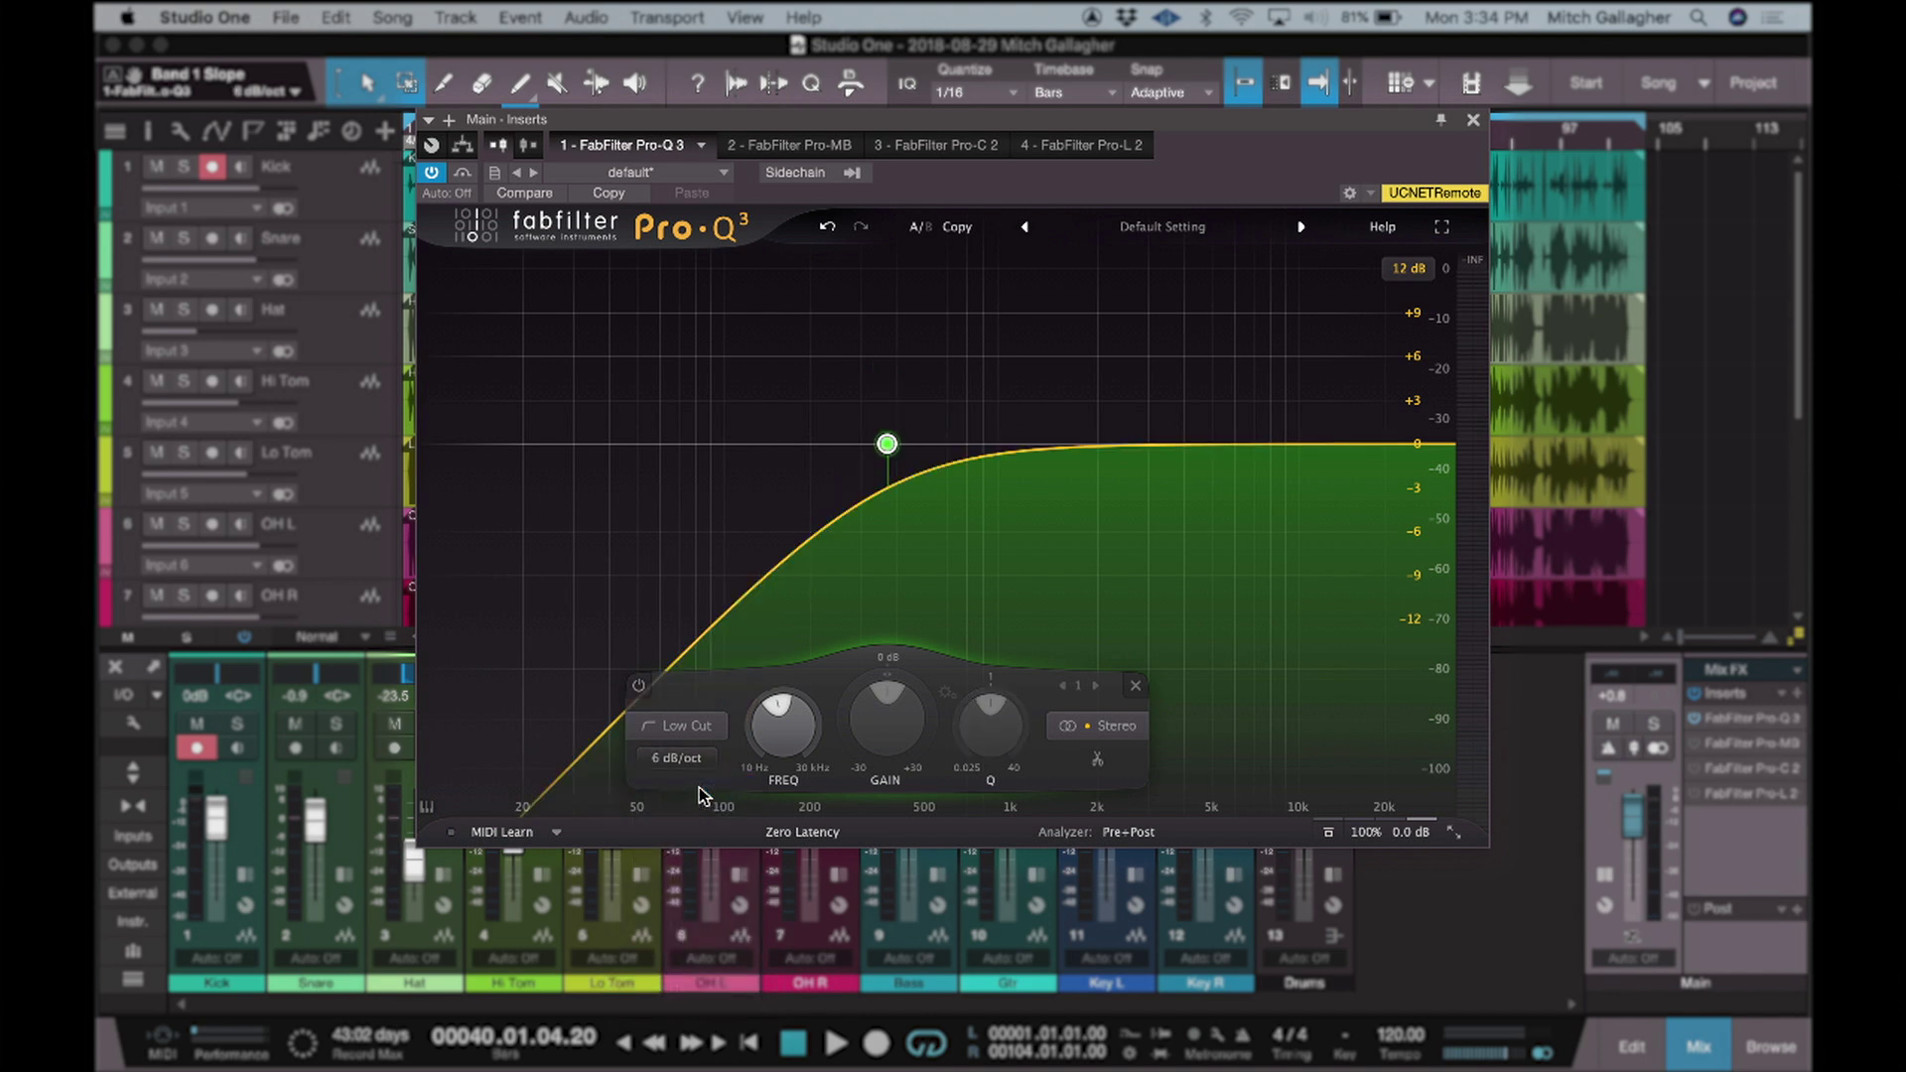
pyautogui.click(685, 759)
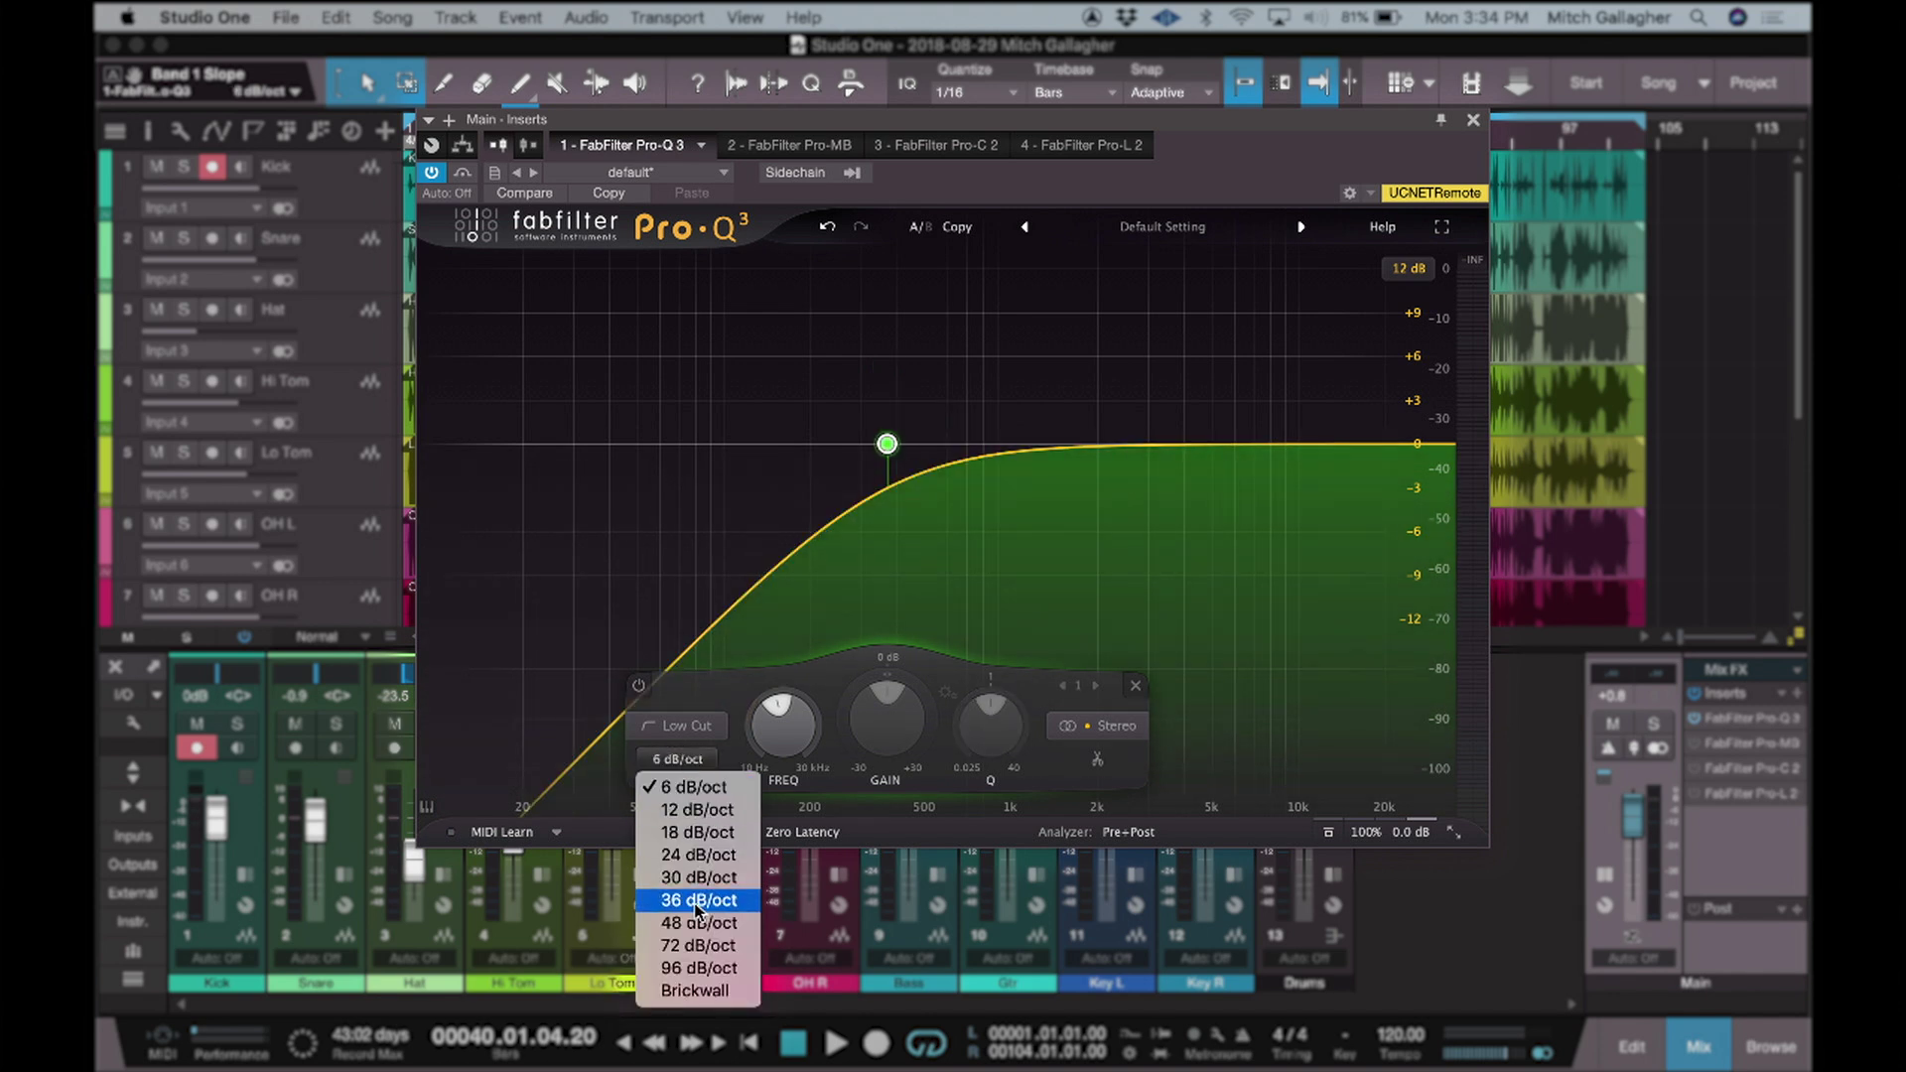
pyautogui.click(702, 972)
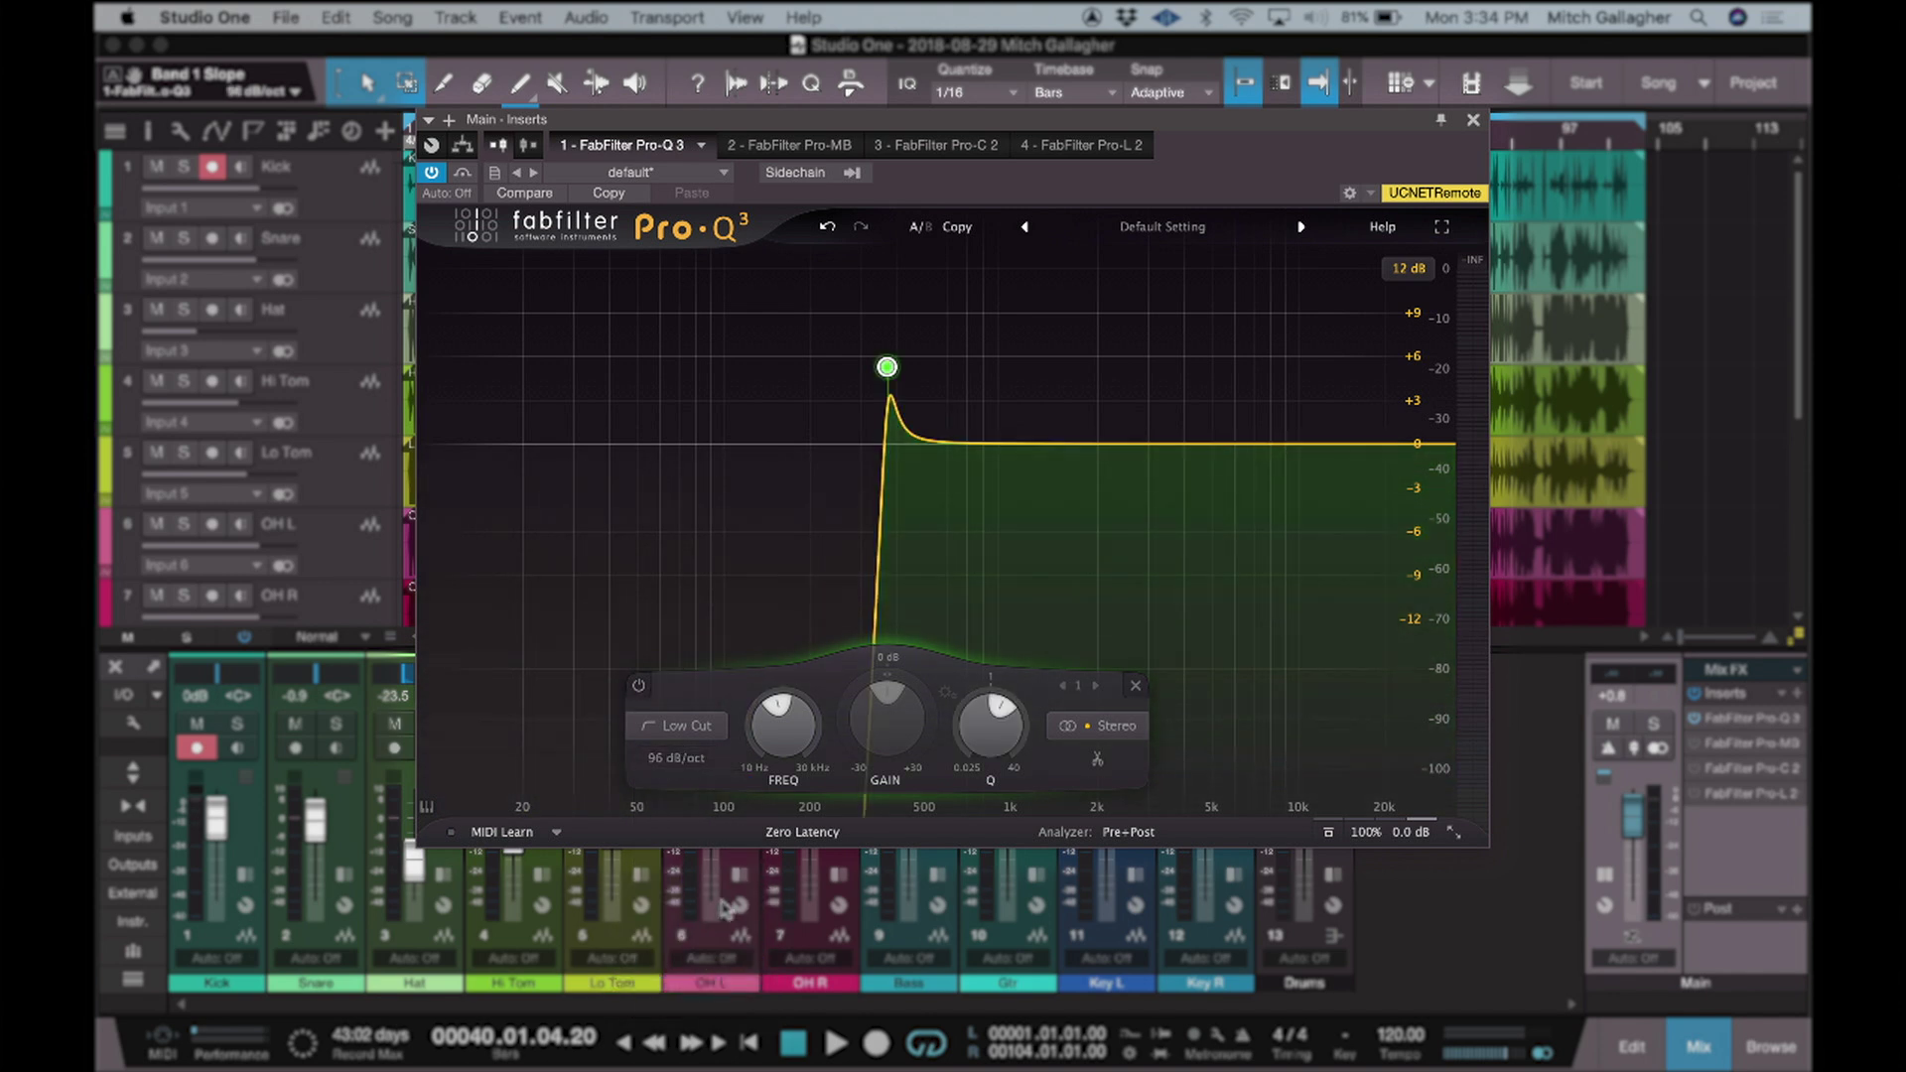
pyautogui.click(665, 759)
pyautogui.click(695, 995)
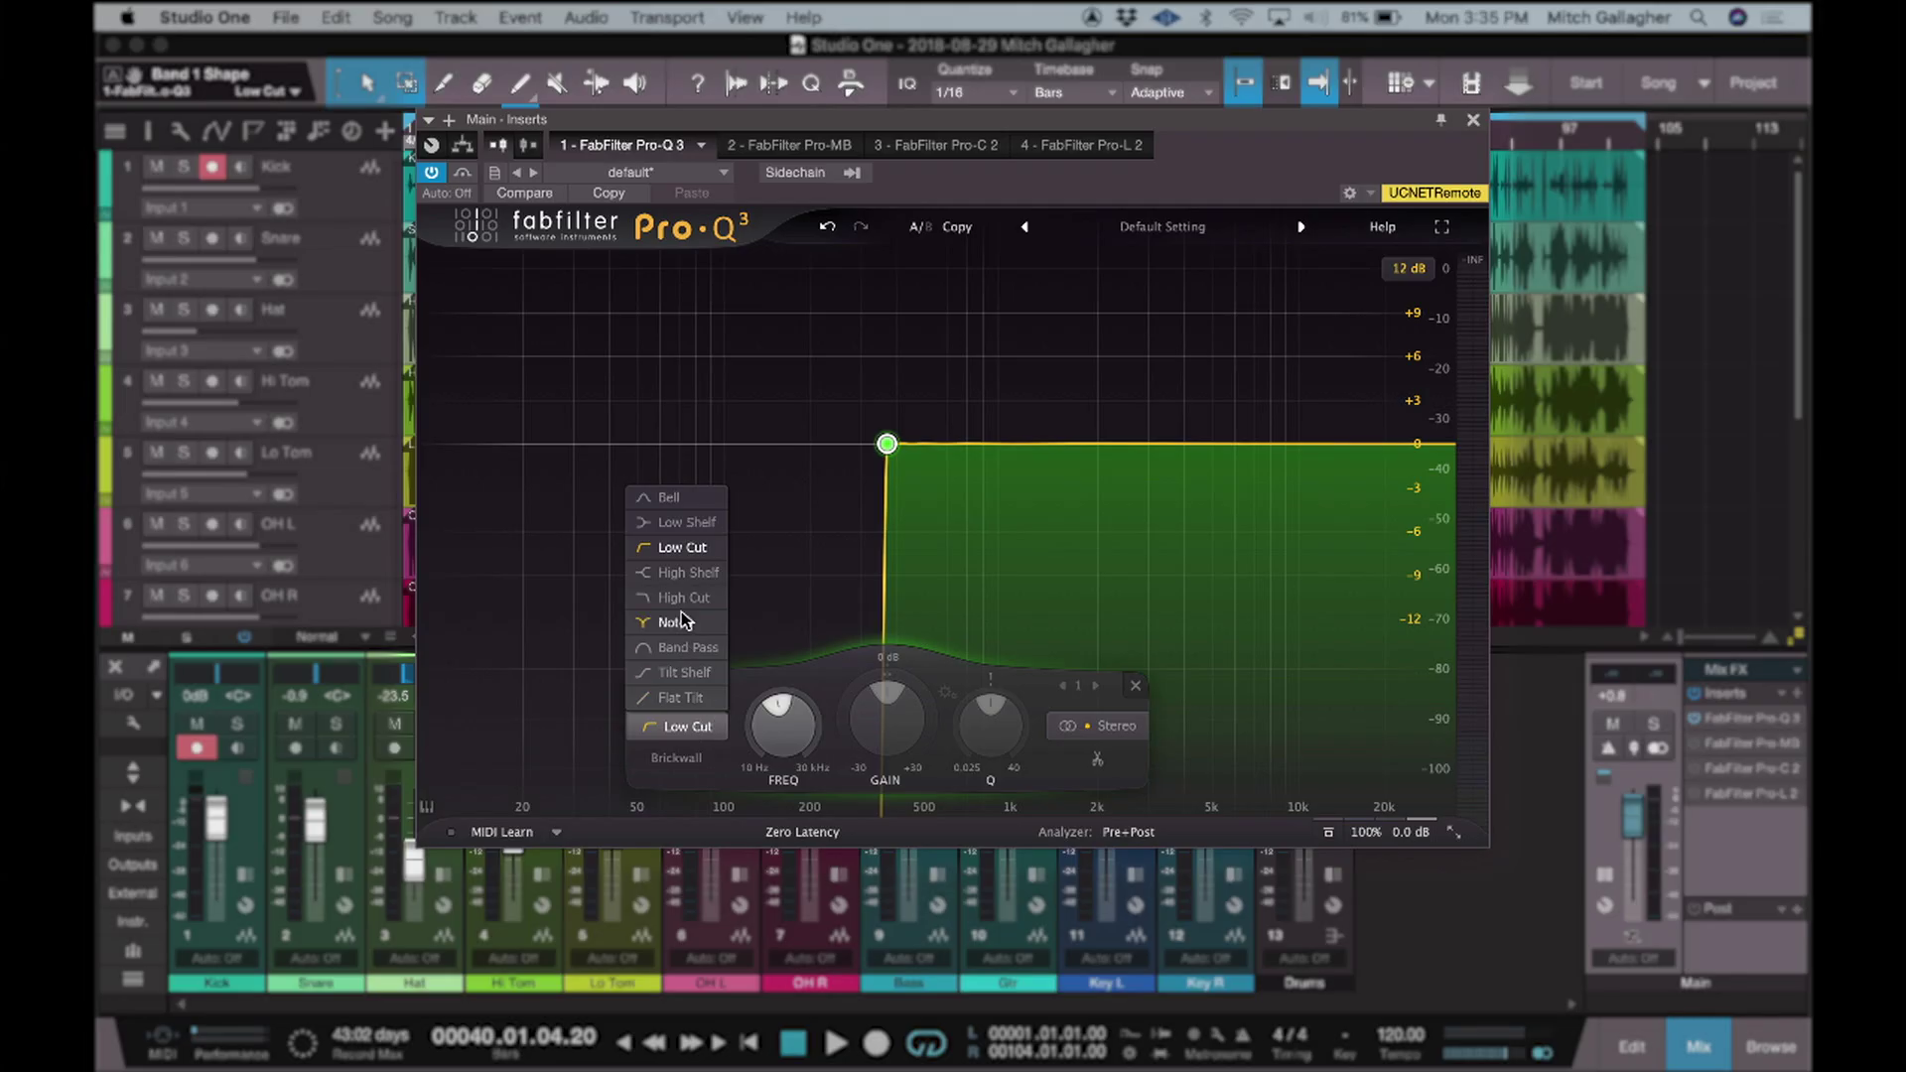
# - Turn band 1 into a notch, then a wider band pass with a 12 dB/oct slope
pyautogui.click(675, 623)
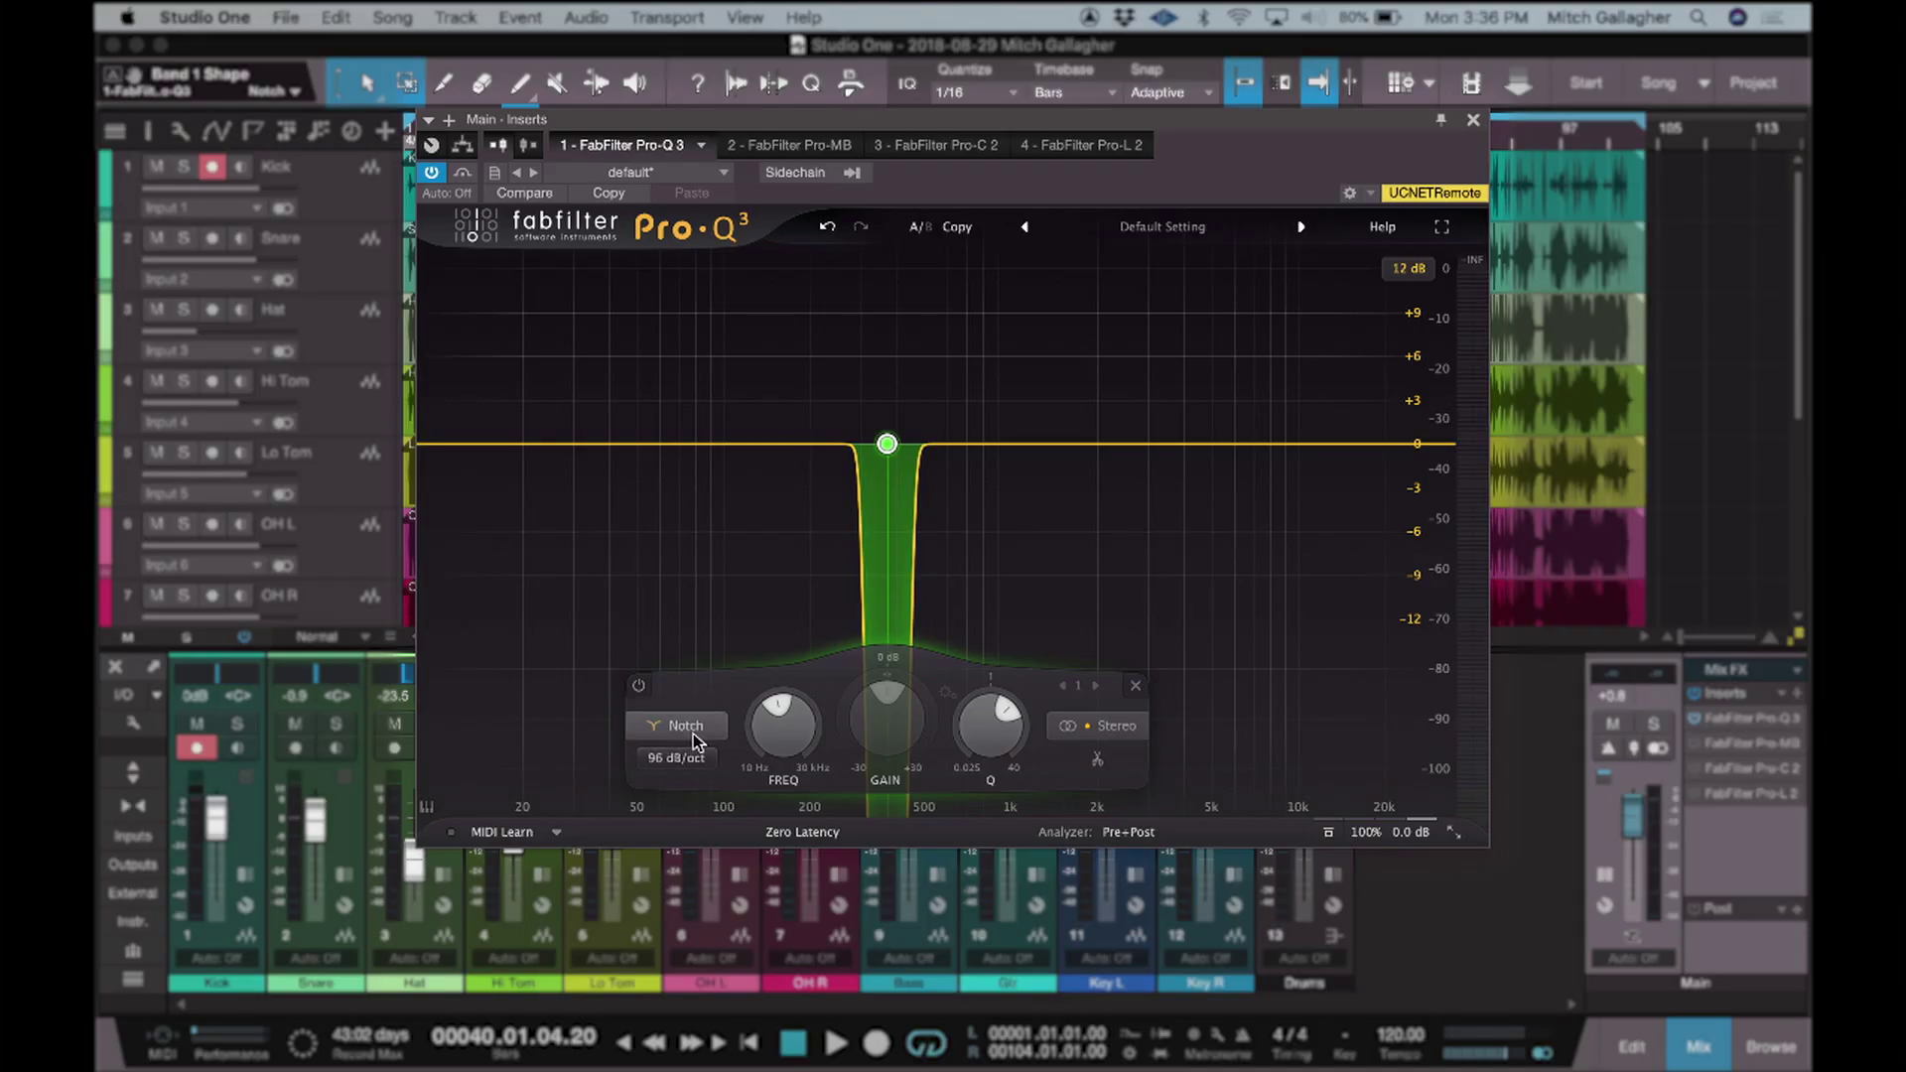
pyautogui.click(688, 726)
pyautogui.click(677, 646)
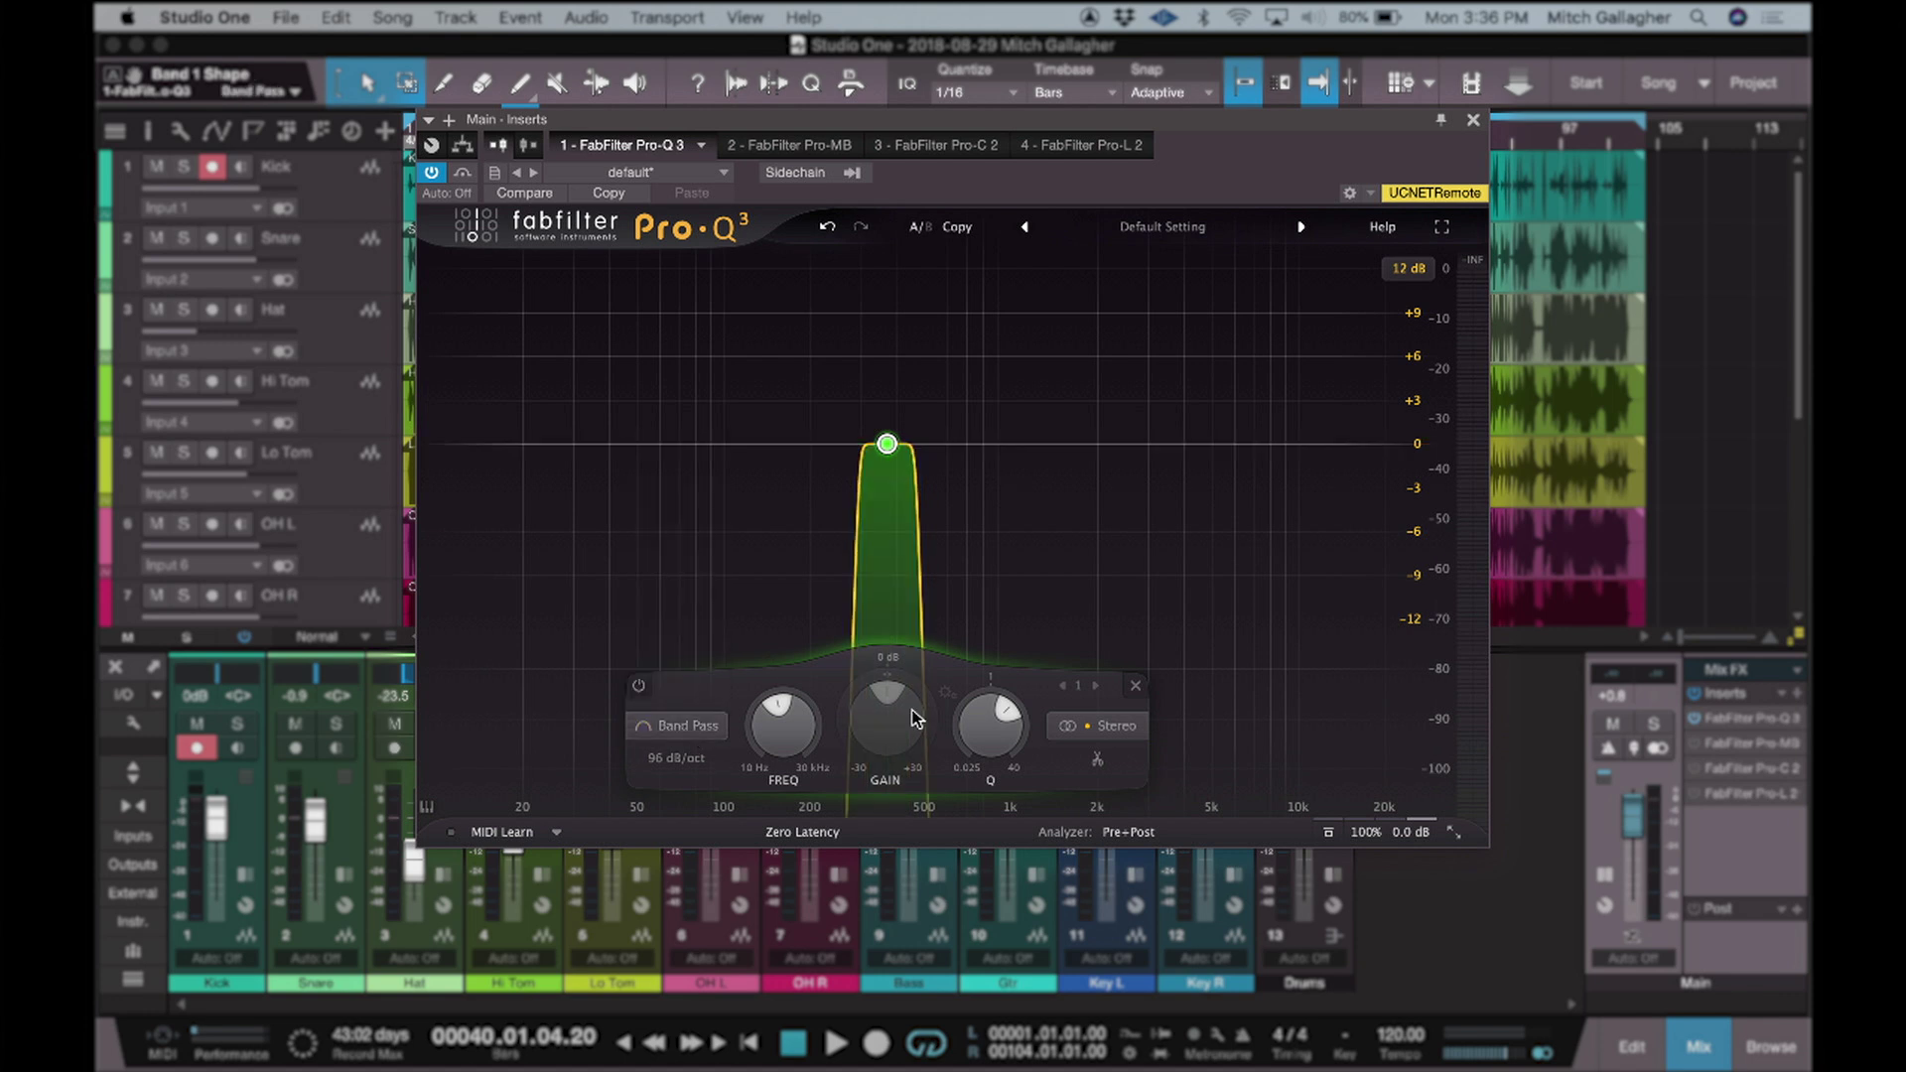
pyautogui.moveTo(990, 732); pyautogui.dragTo(968, 819)
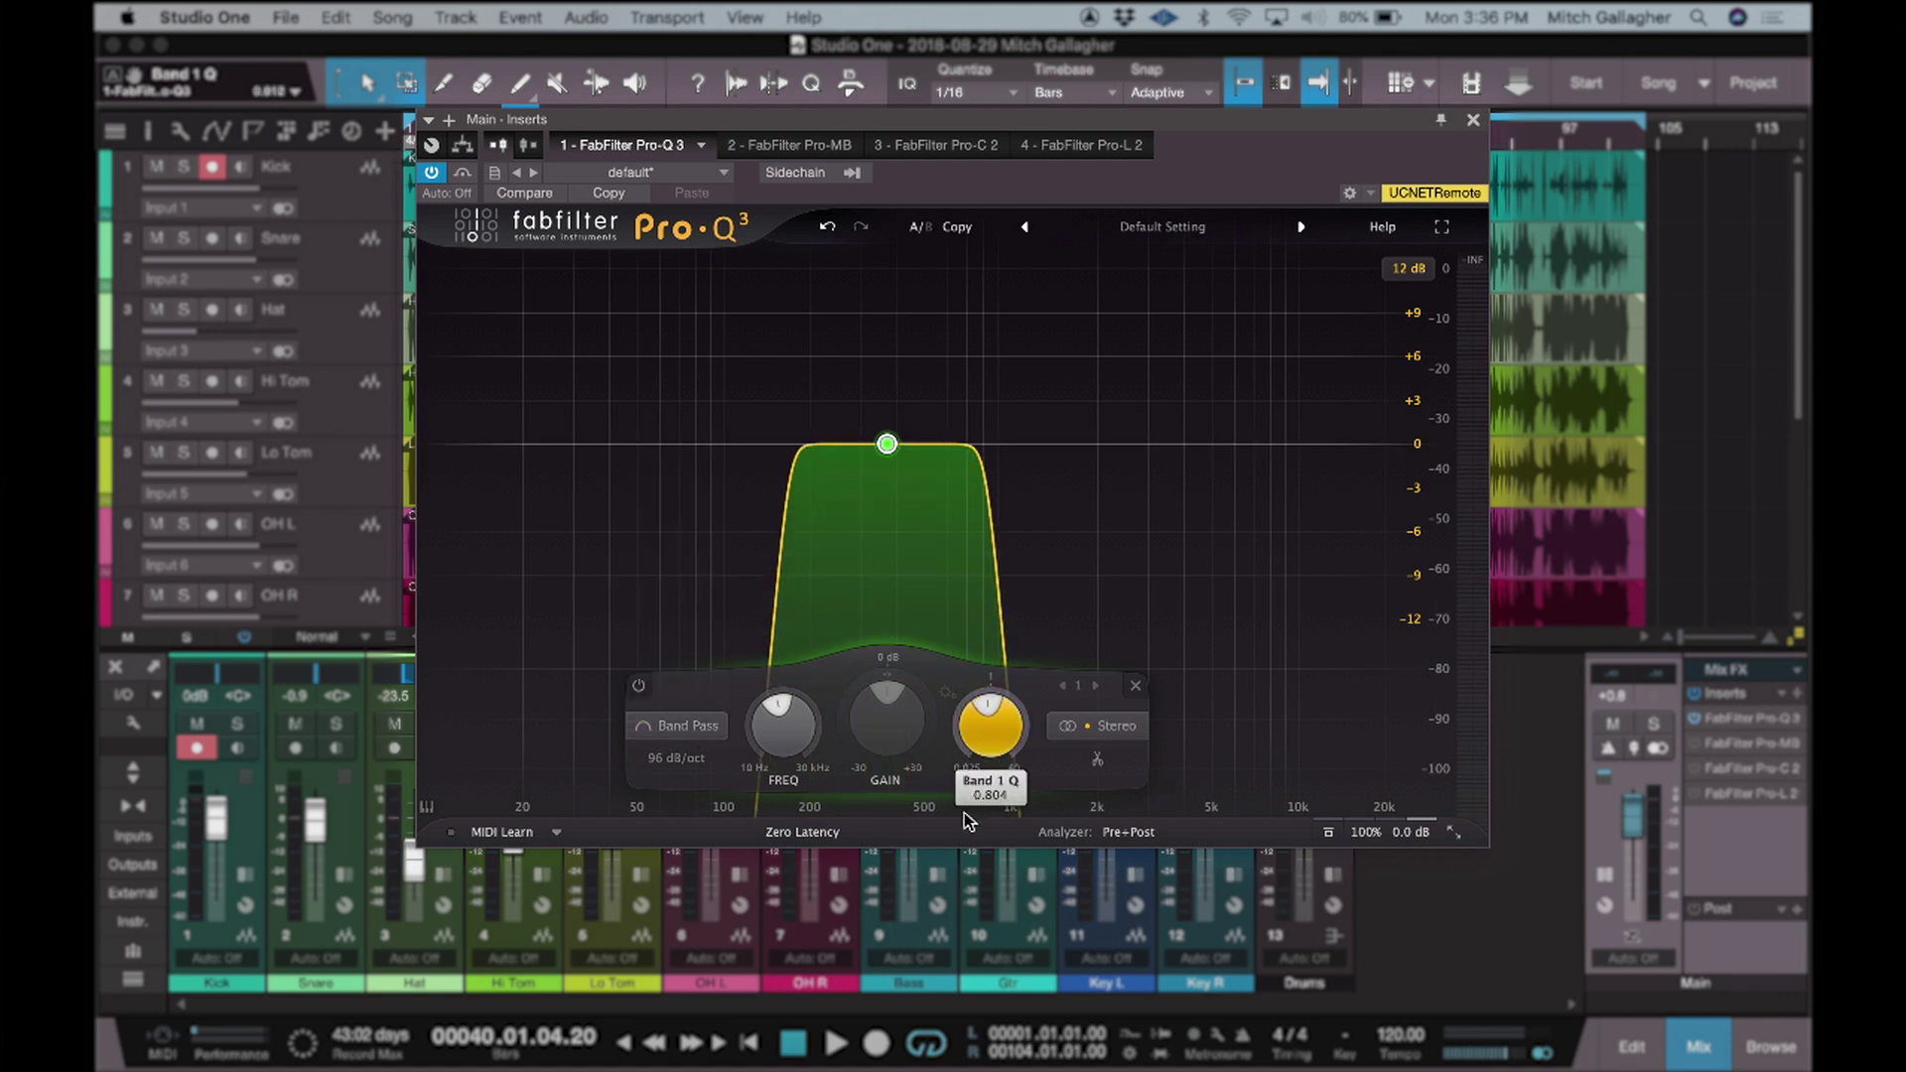
pyautogui.click(679, 758)
pyautogui.click(699, 788)
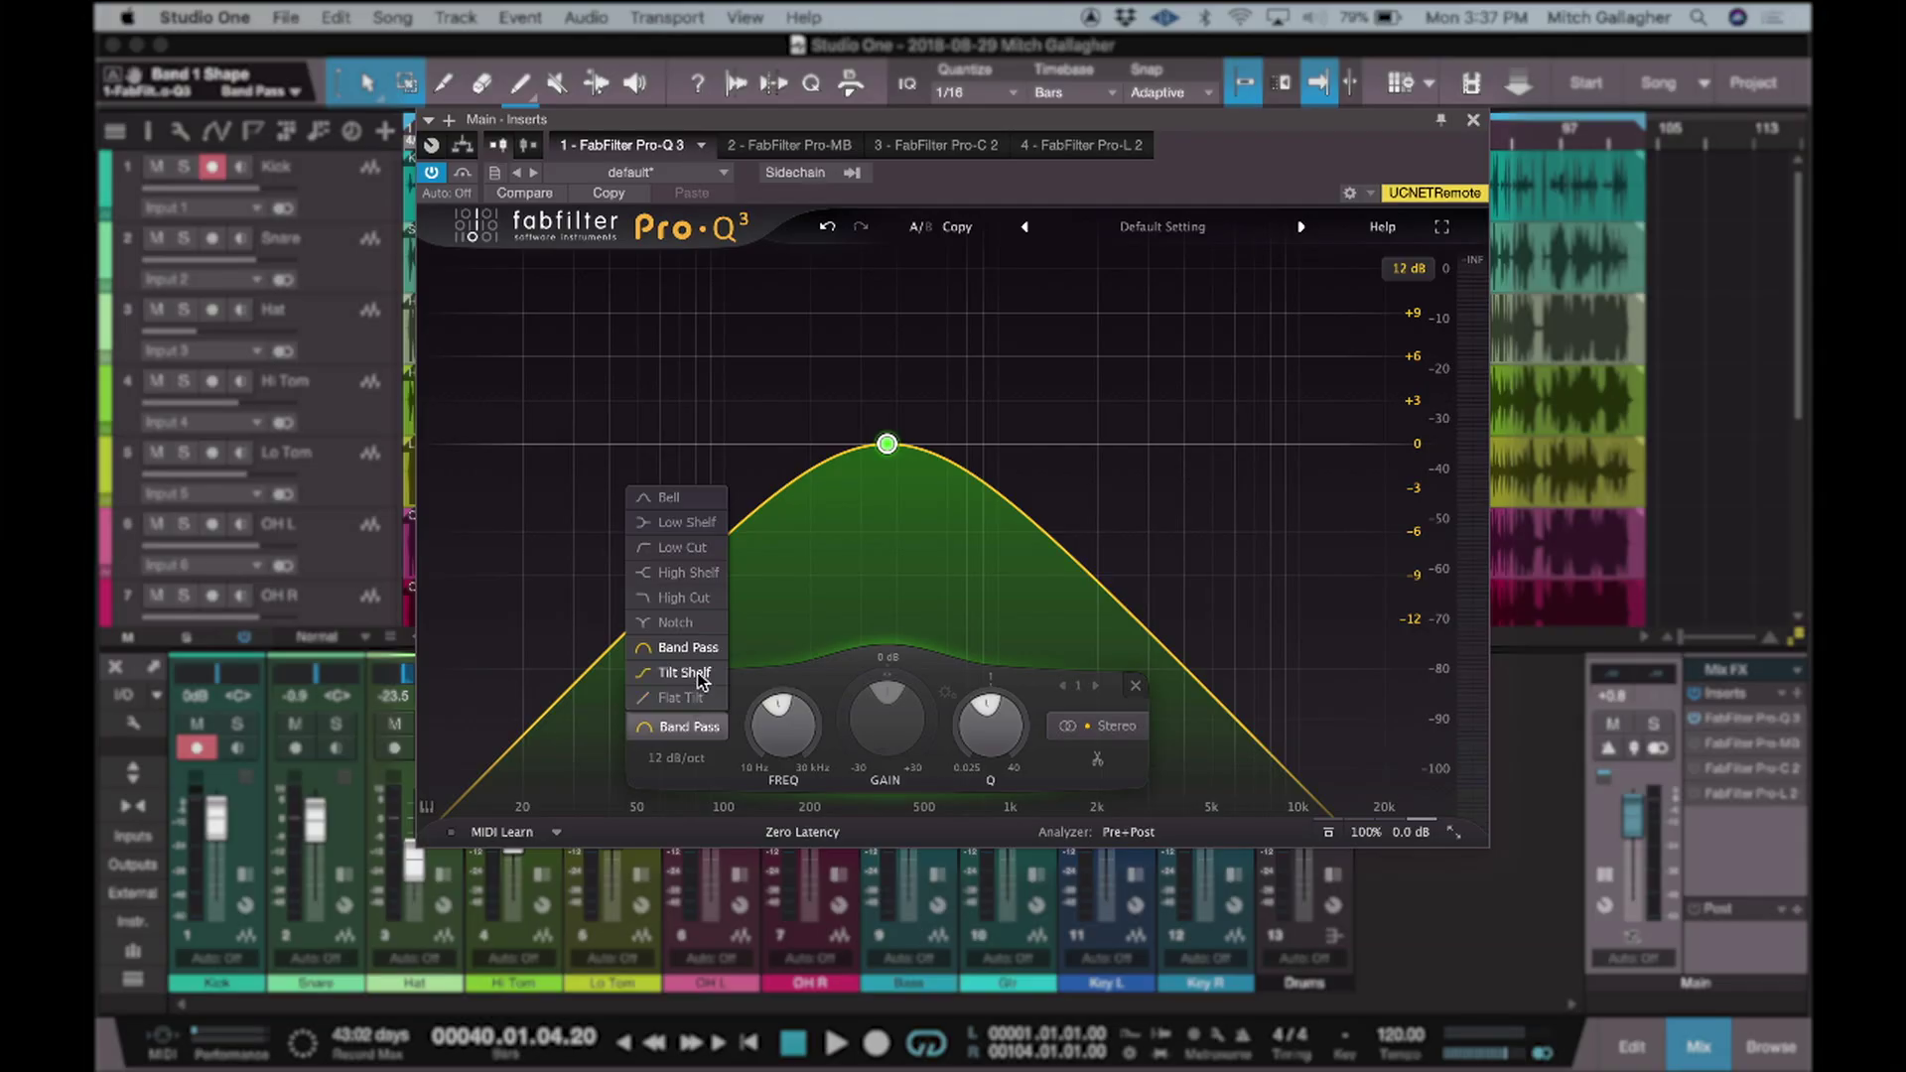
# - Switch band 1 to a tilt shelf and raise it to about +3.77 dB near 415 Hz
pyautogui.click(701, 679)
pyautogui.moveTo(907, 538)
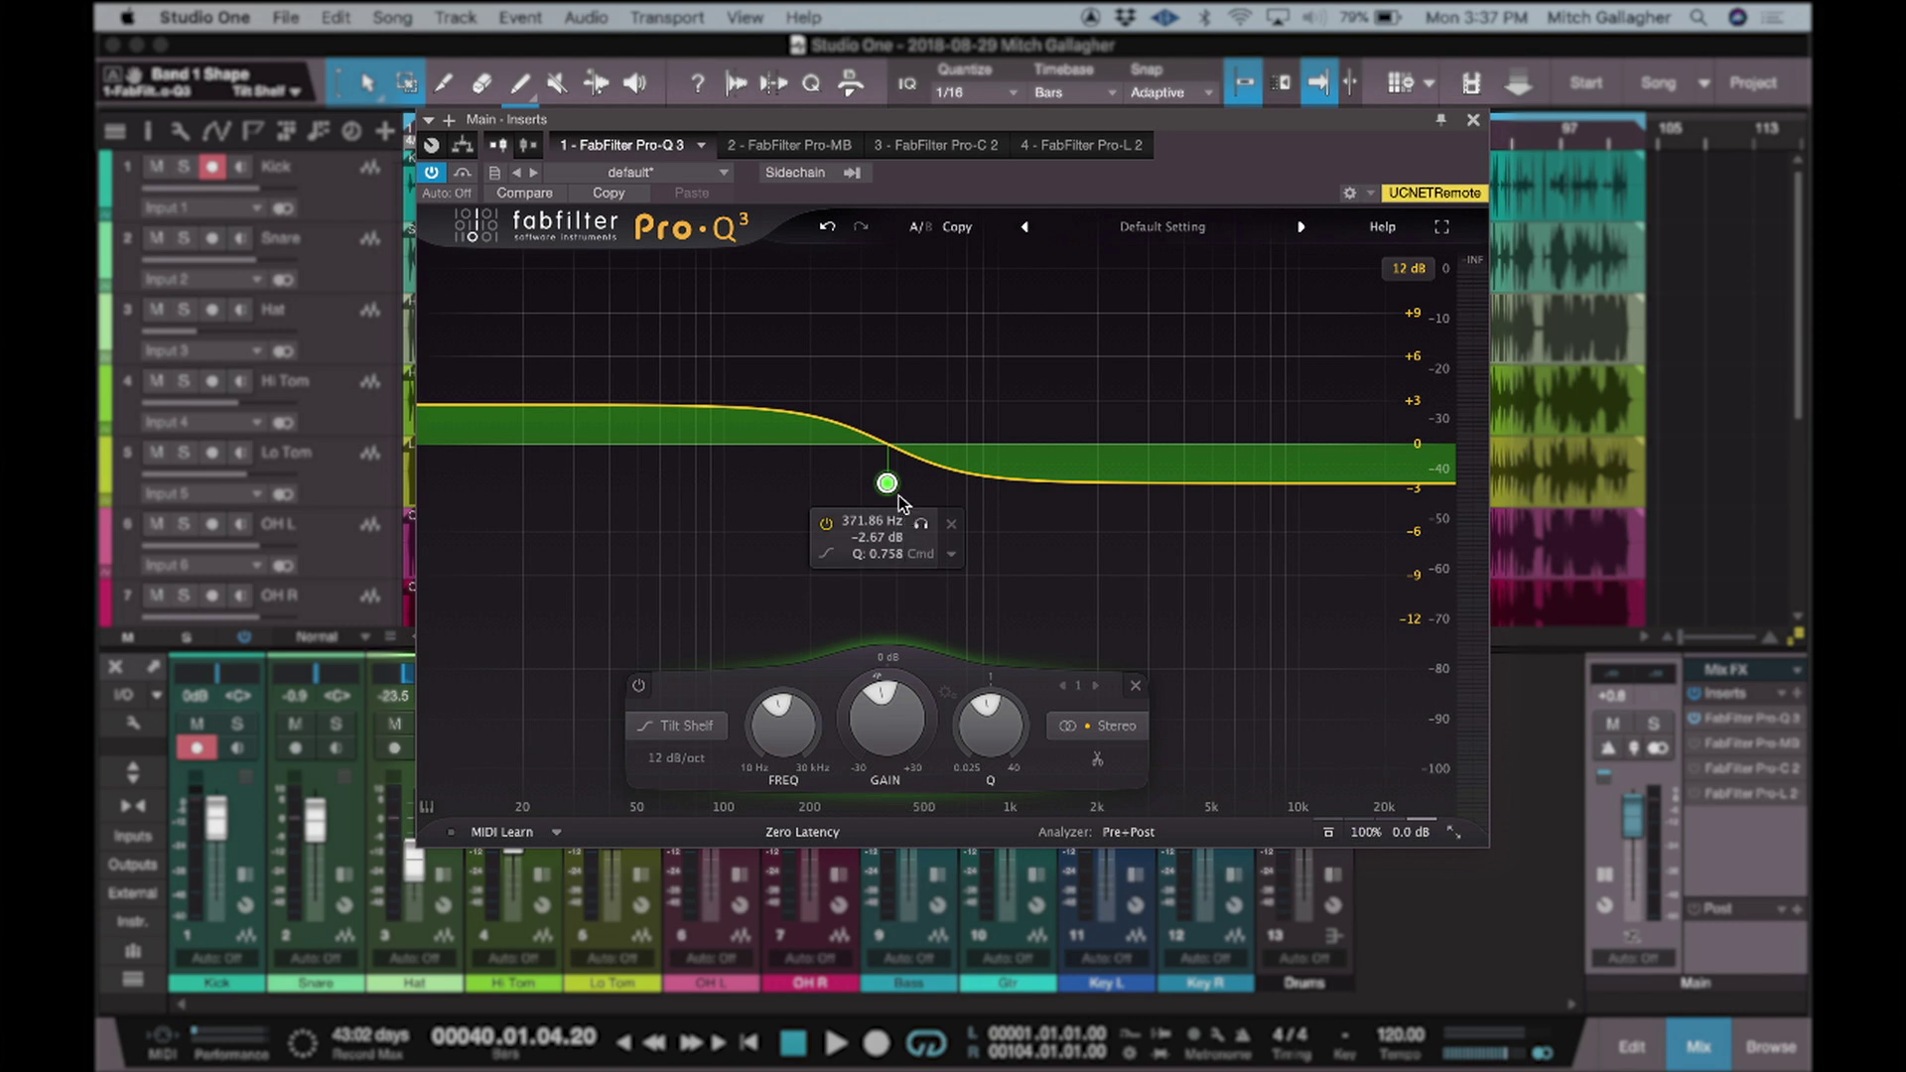
pyautogui.moveTo(888, 484)
pyautogui.mouseDown()
pyautogui.moveTo(898, 345)
pyautogui.moveTo(895, 485)
pyautogui.mouseUp()
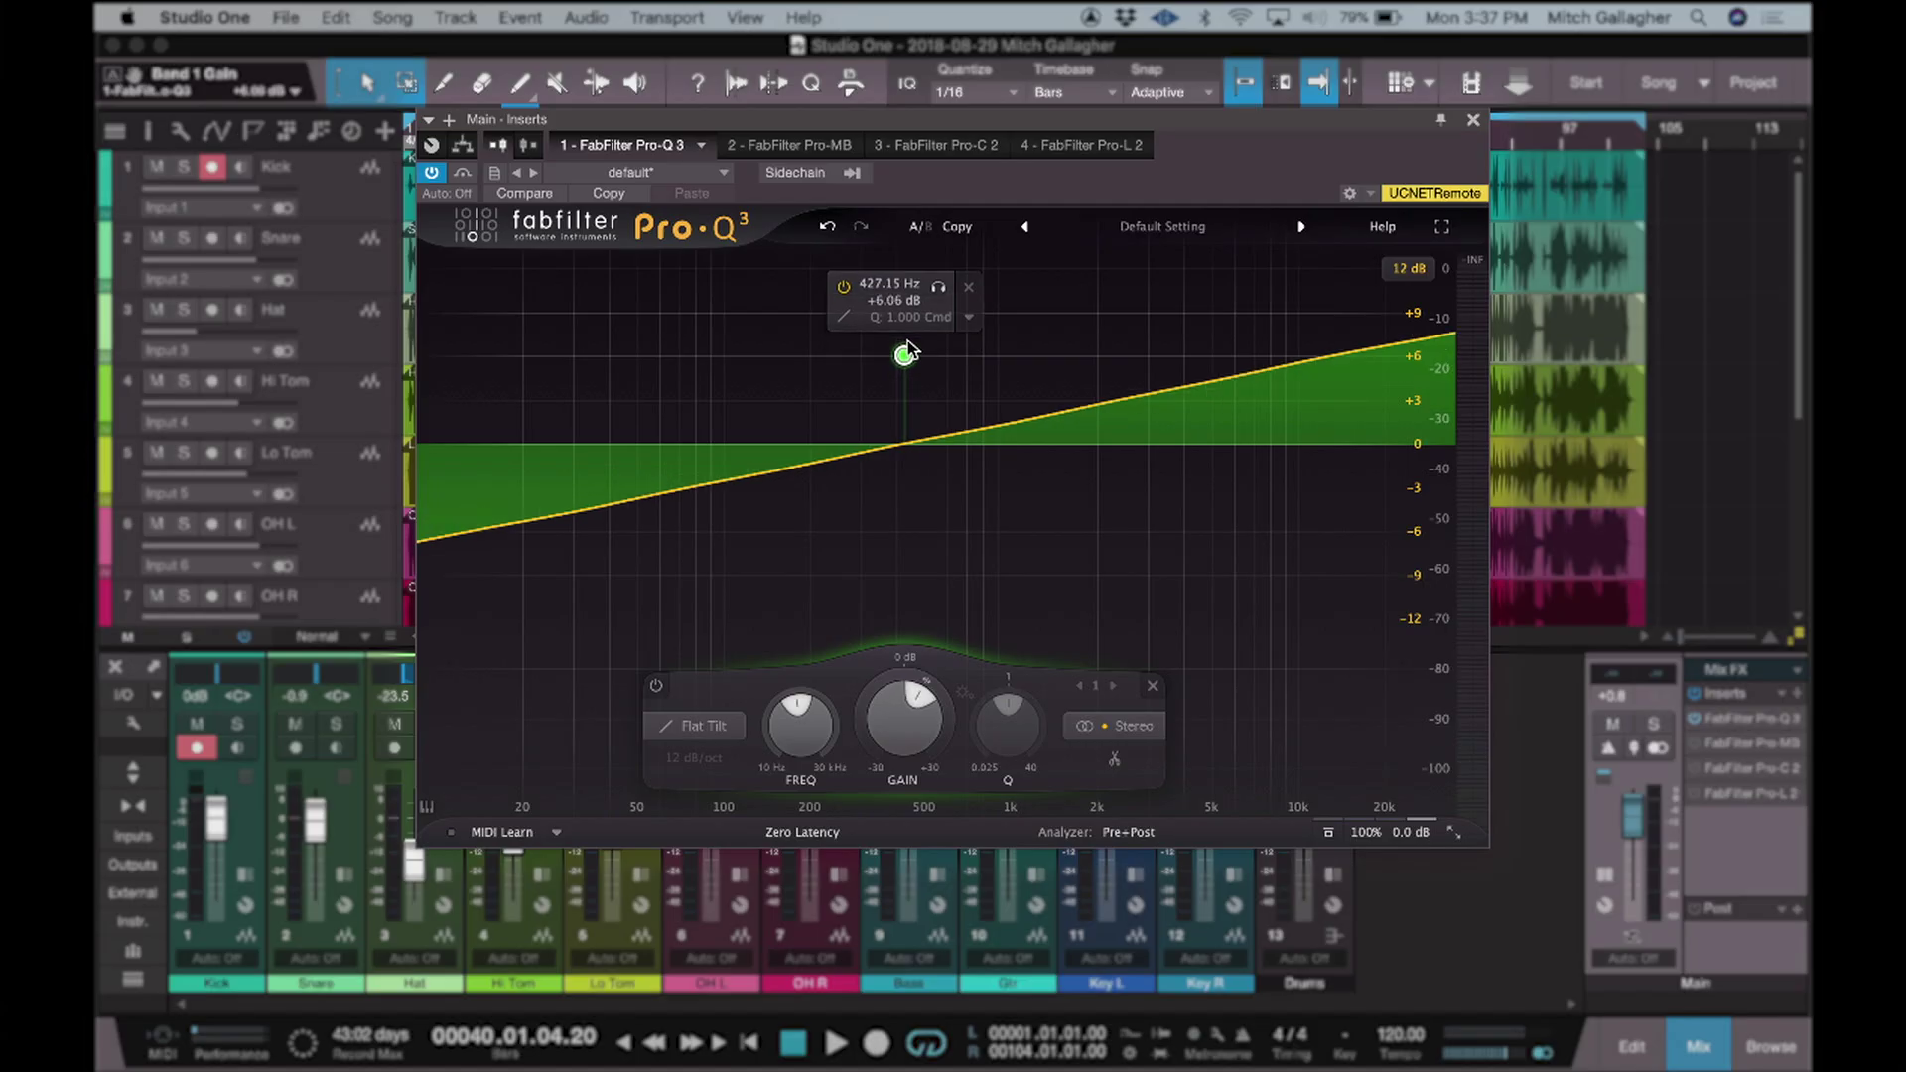
# - Drag the tilt shelf node up and down to flip the tilt's slope
pyautogui.moveTo(906, 413); pyautogui.dragTo(903, 472)
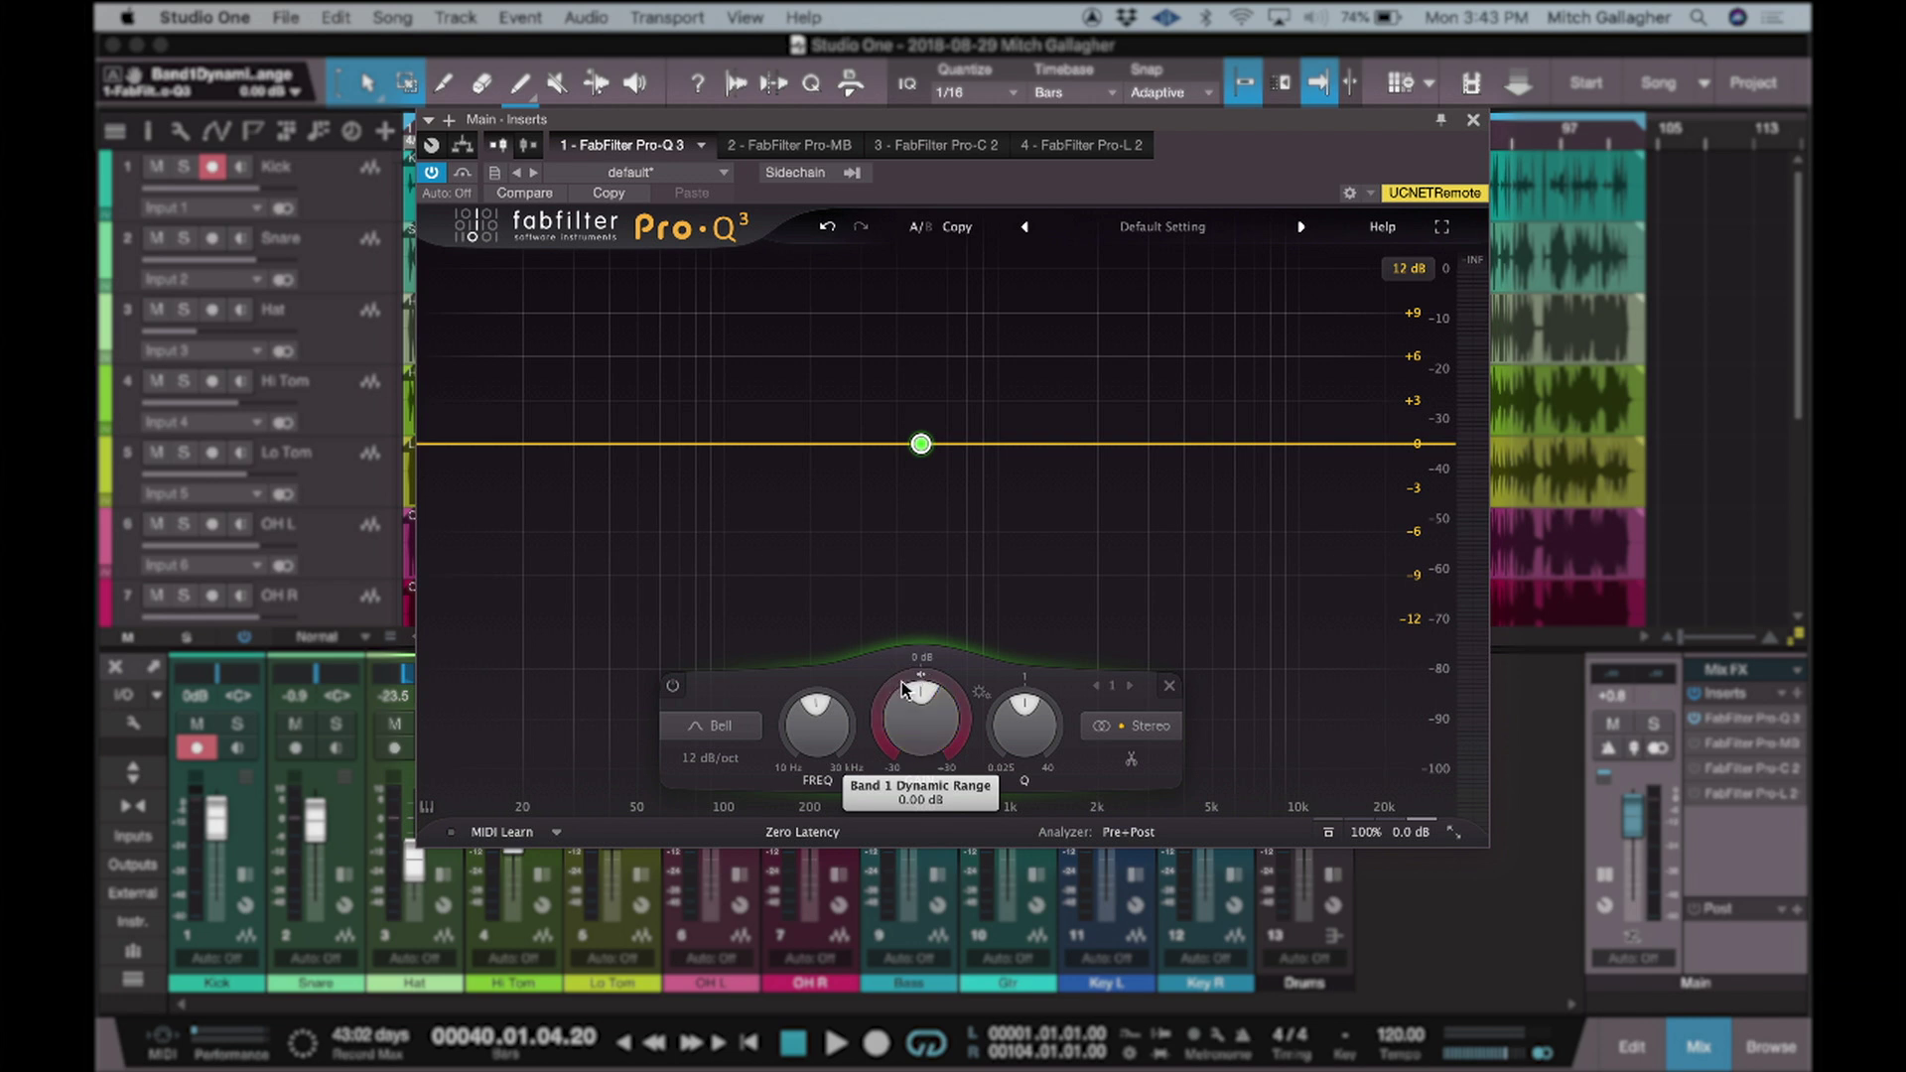
# - Give the bell band a dynamic range on its gain and set its threshold to -20.0 dB
pyautogui.moveTo(921, 678); pyautogui.dragTo(899, 681)
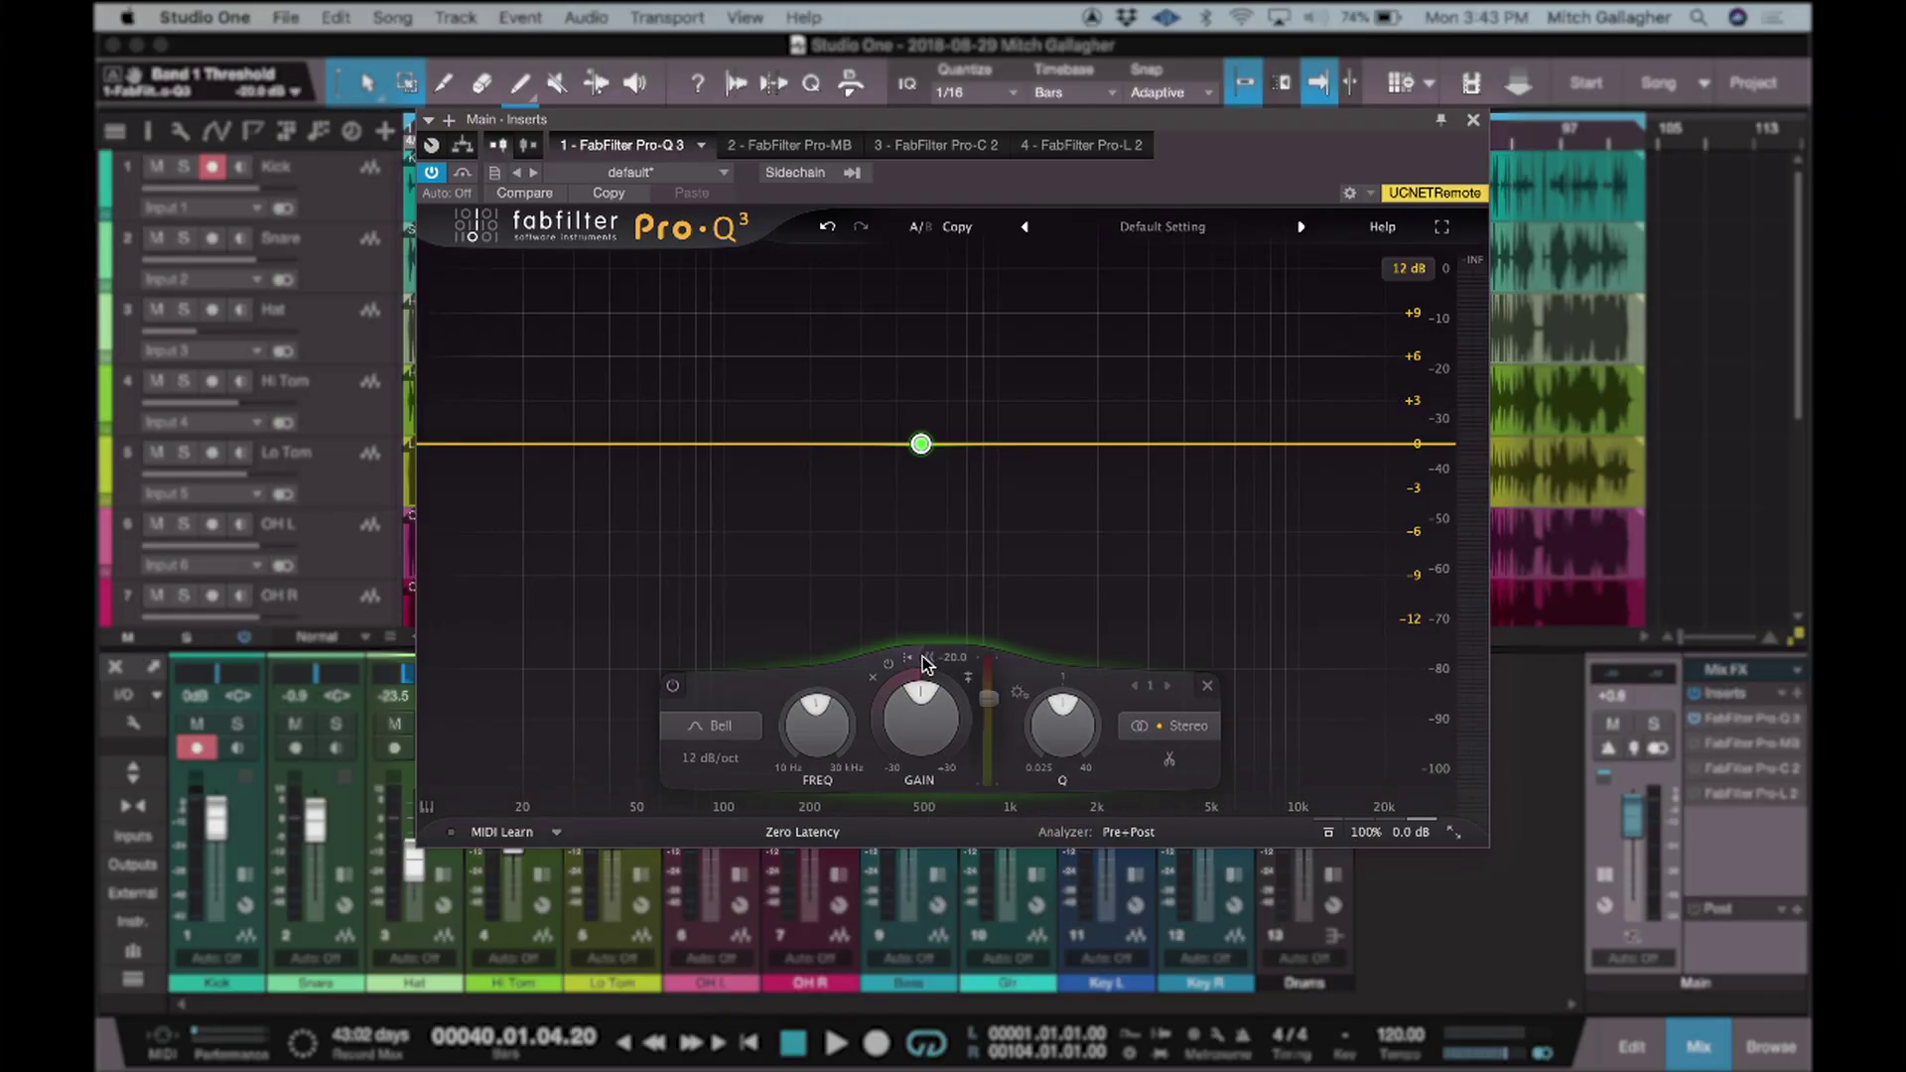
pyautogui.moveTo(988, 699); pyautogui.dragTo(988, 702)
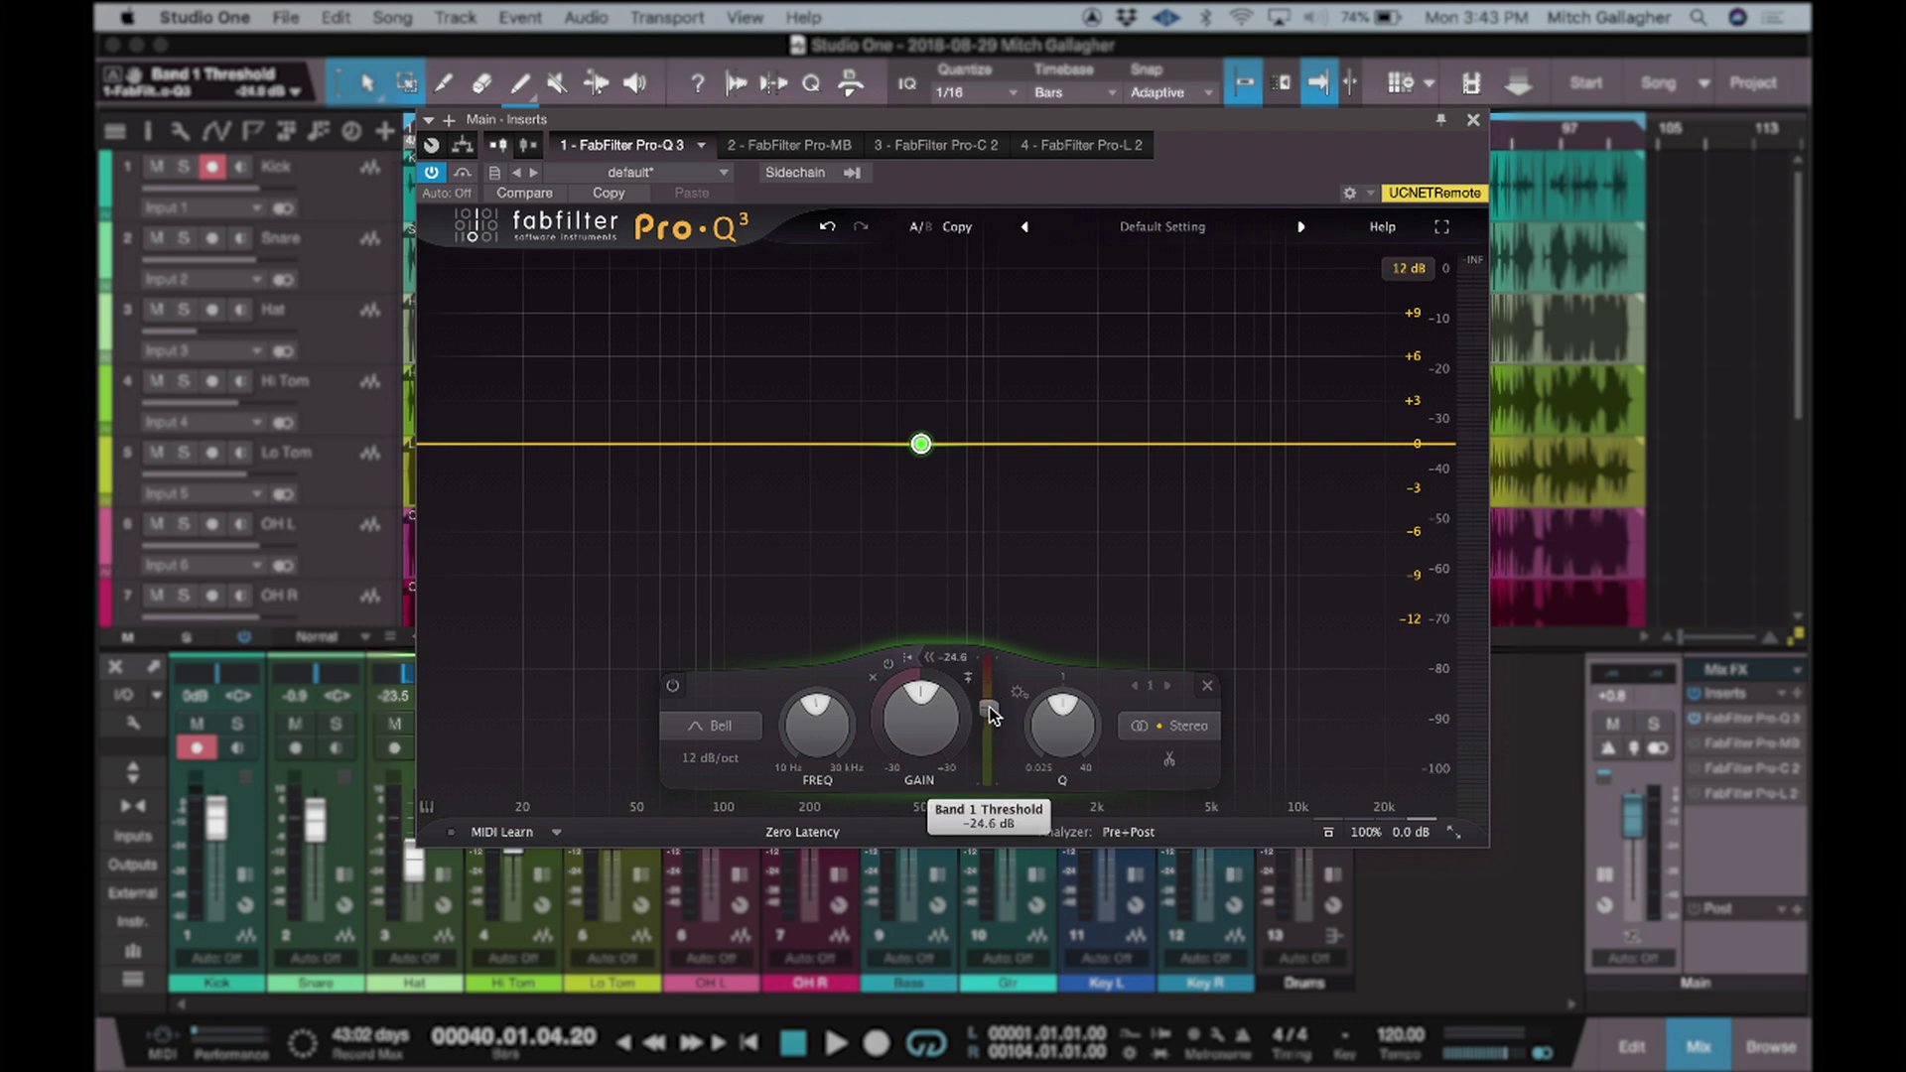
pyautogui.moveTo(990, 700); pyautogui.dragTo(983, 687)
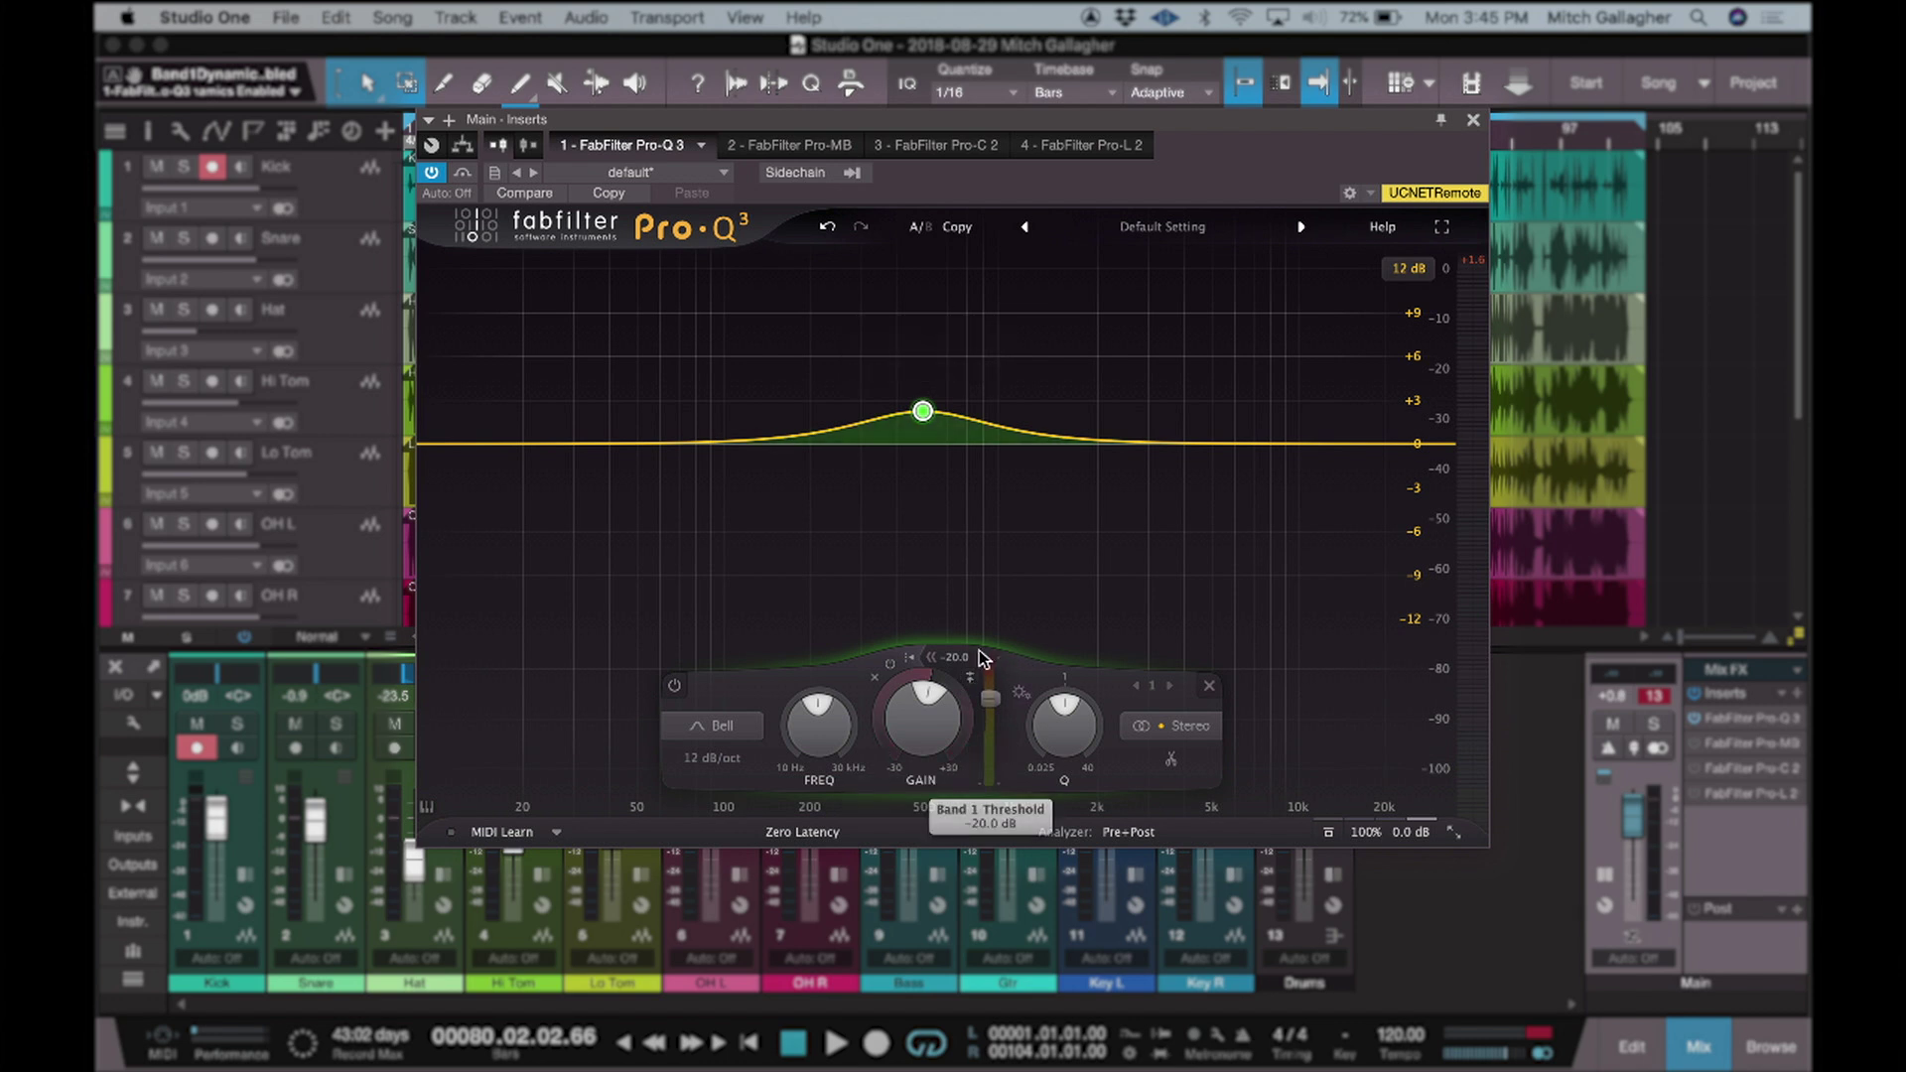
# - Start mix playback and hide the output meter to widen the EQ graph
pyautogui.press('space')
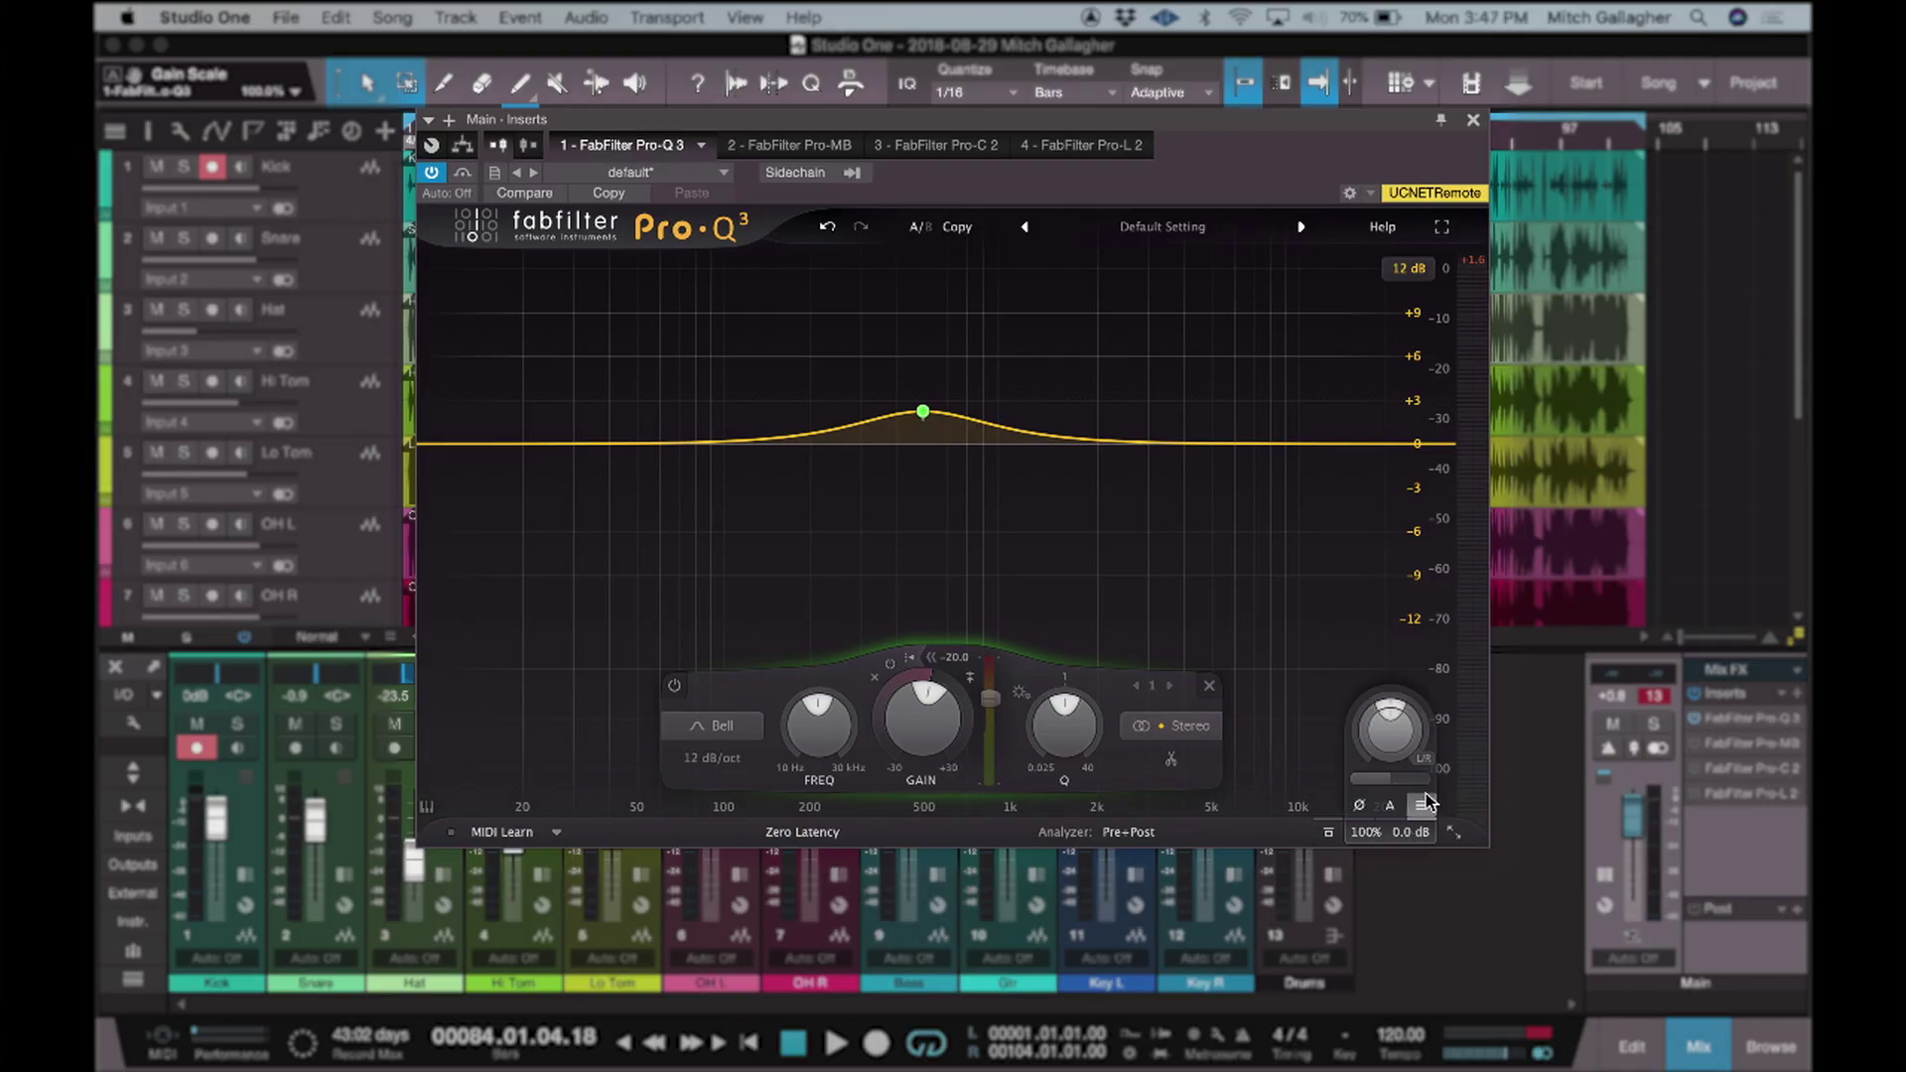
pyautogui.click(1423, 808)
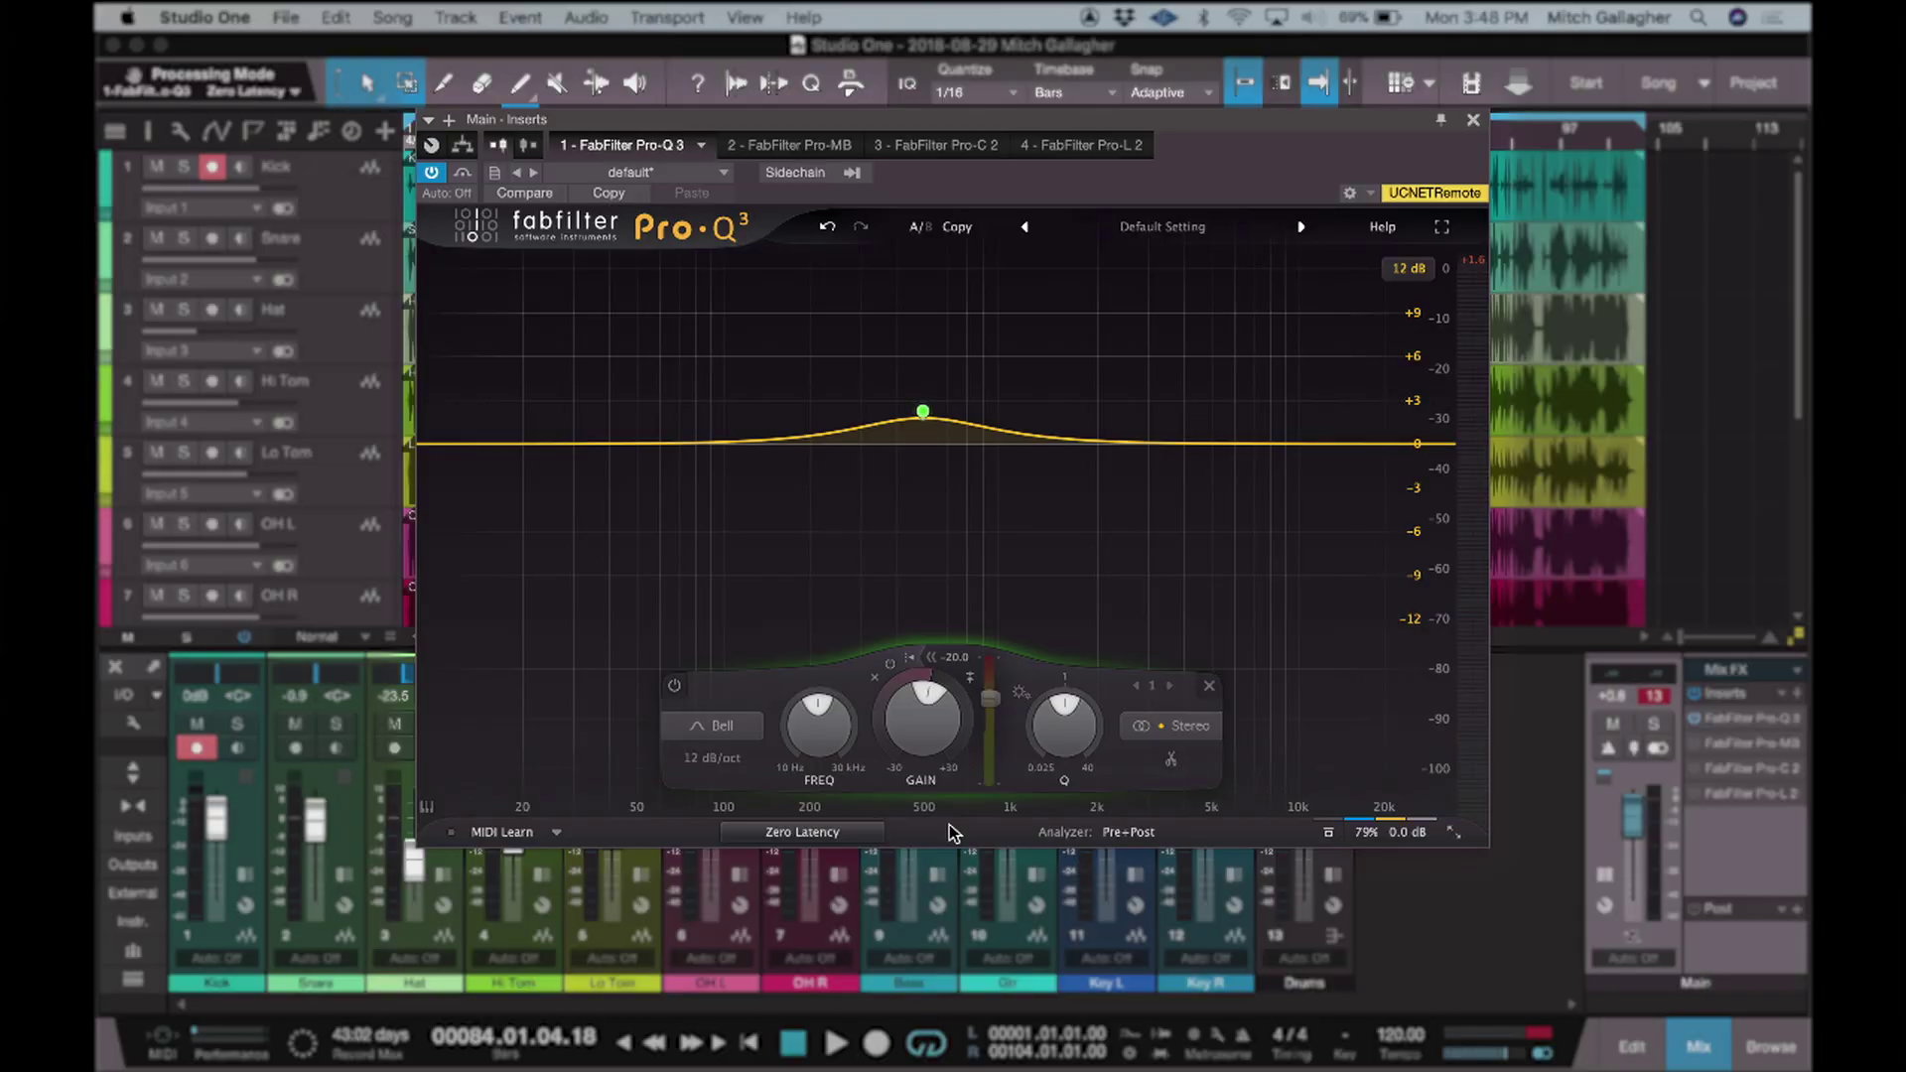
# - Switch processing to Linear Phase and add the side chain to the analyzer
pyautogui.click(832, 834)
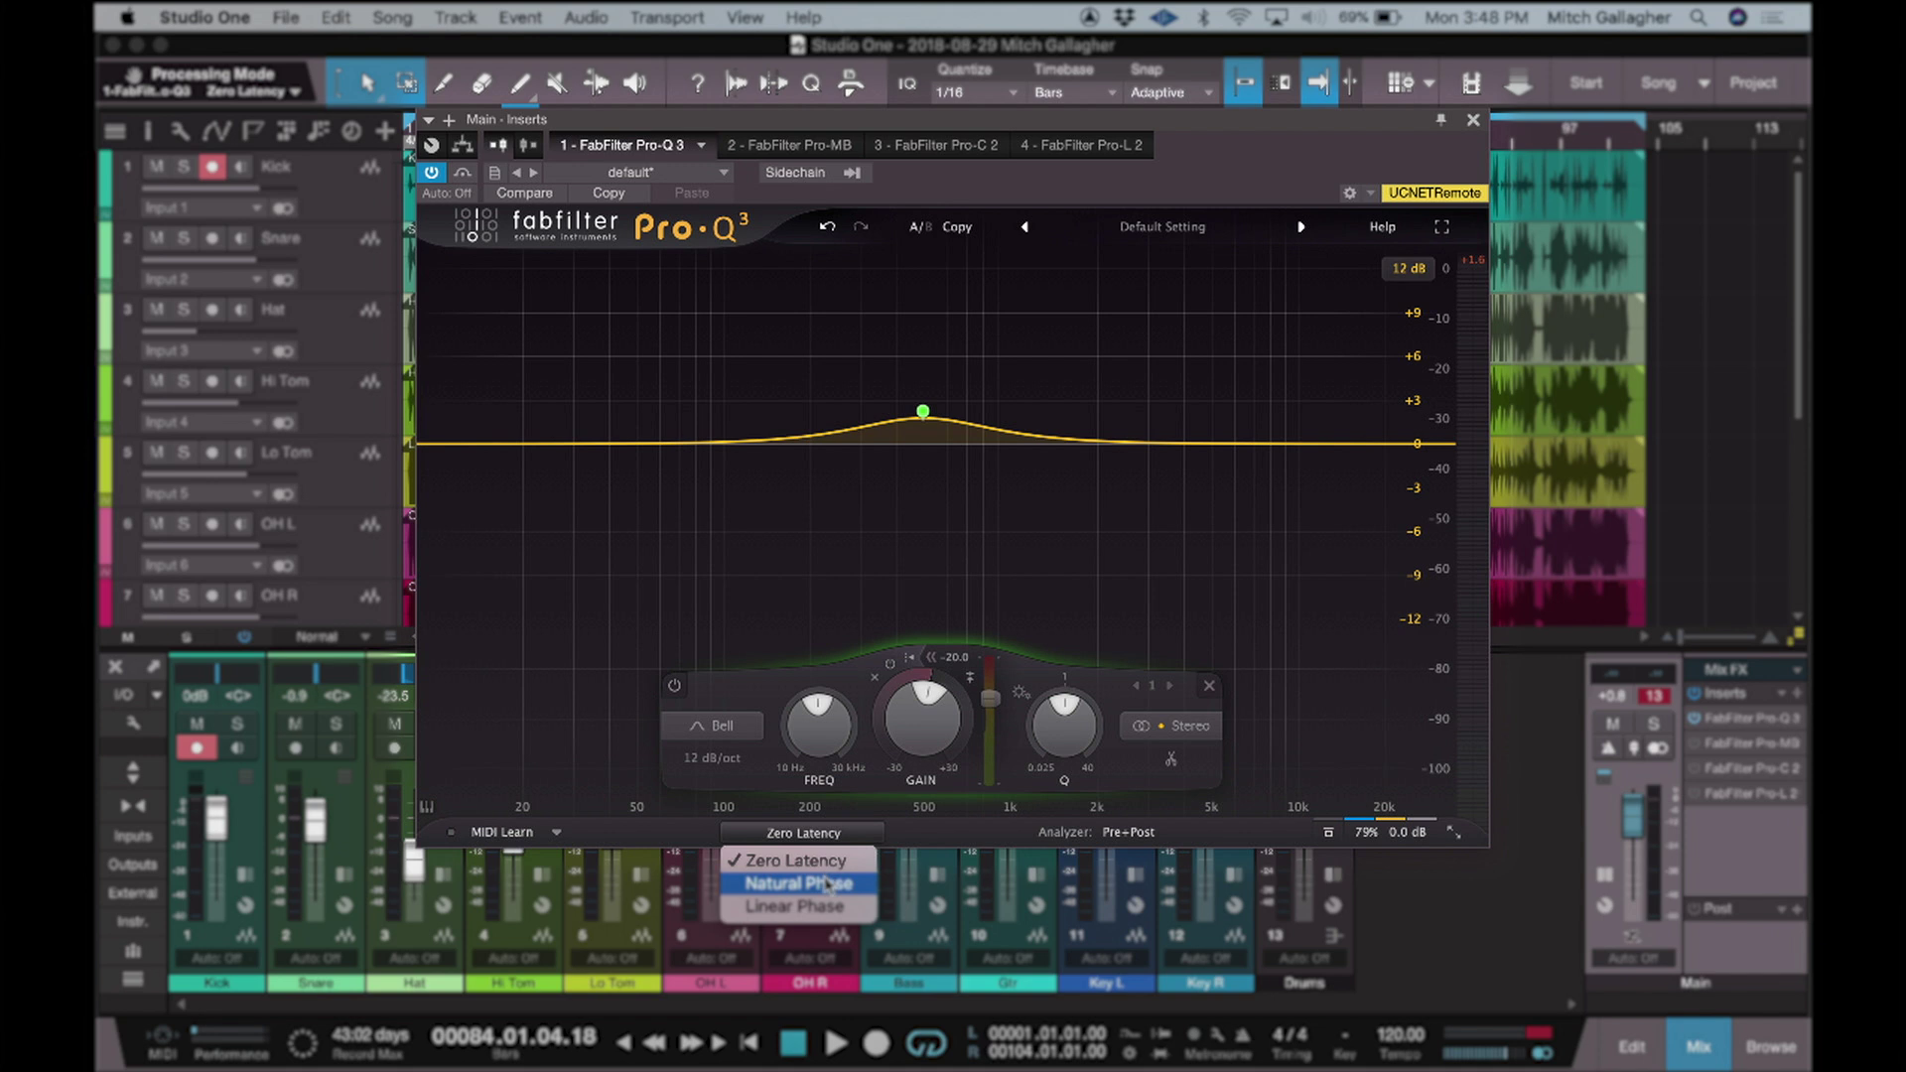
pyautogui.click(837, 907)
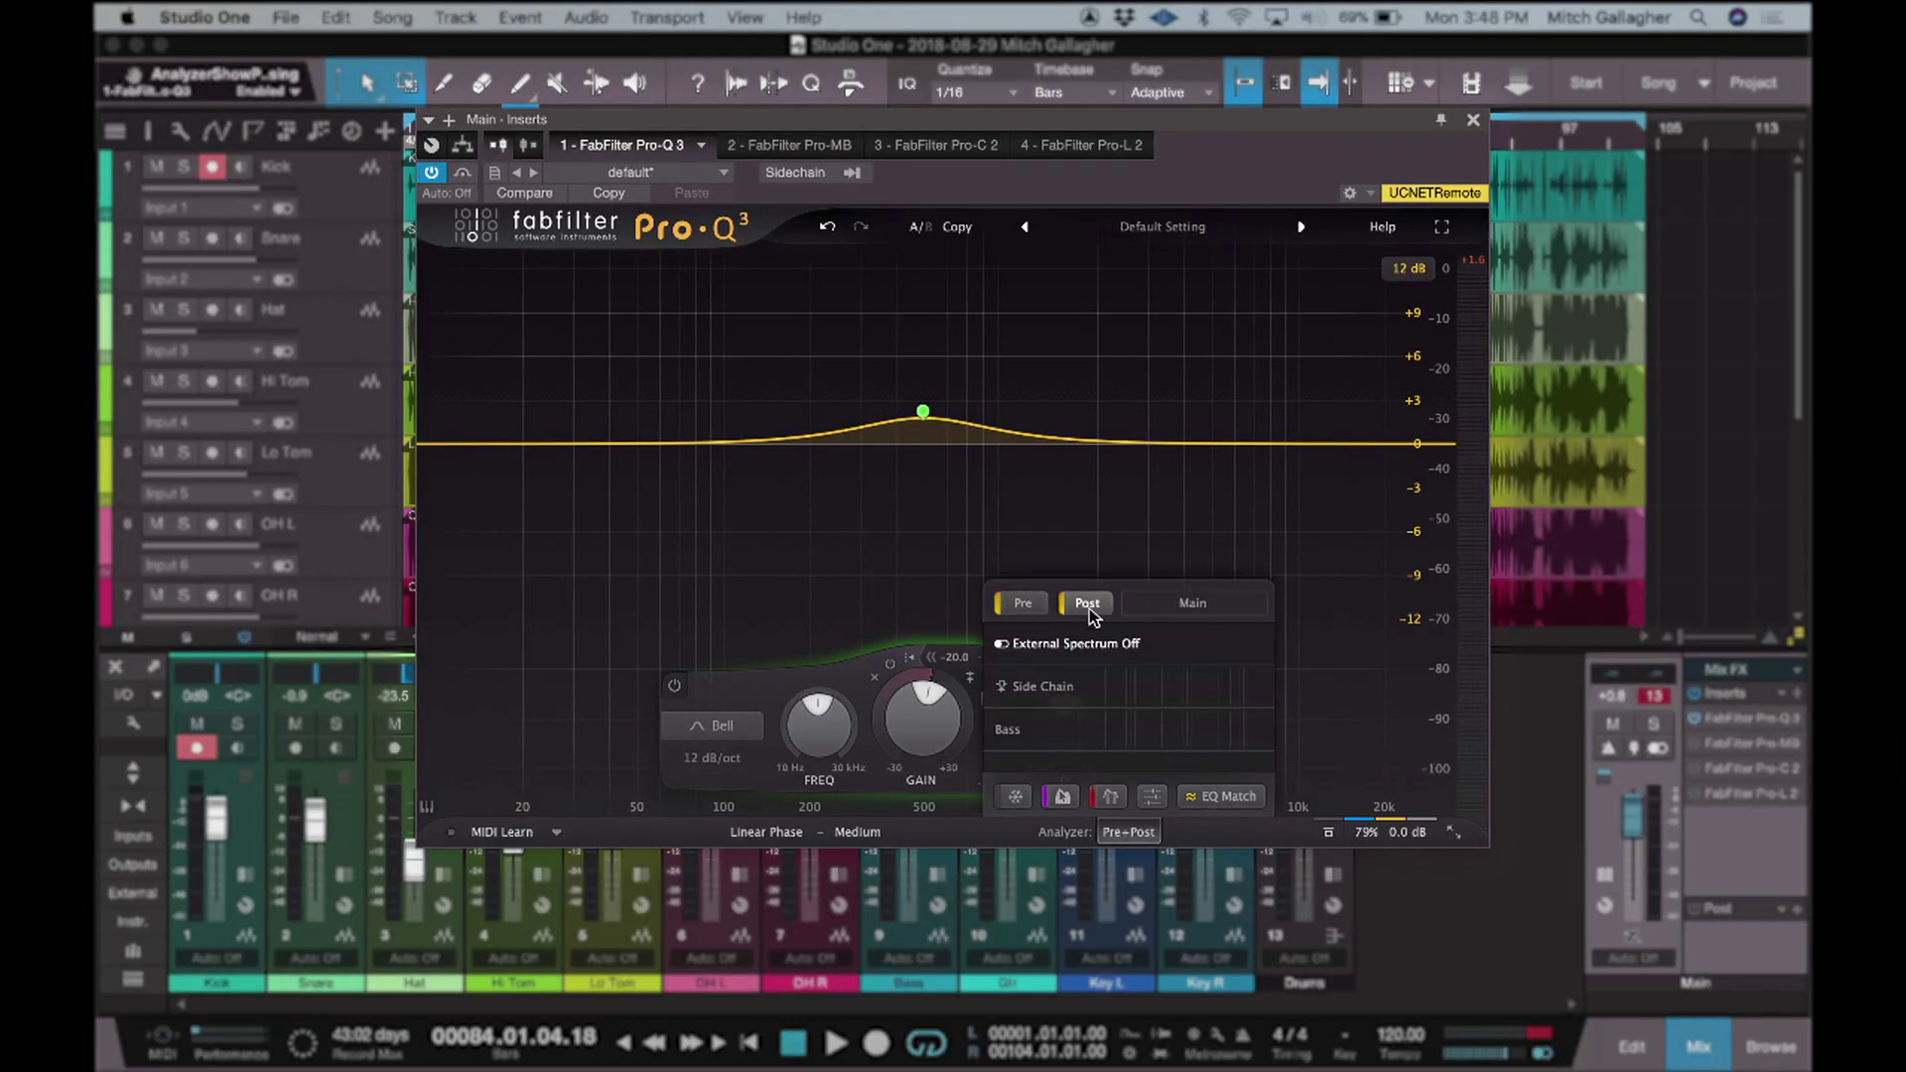
pyautogui.click(1057, 689)
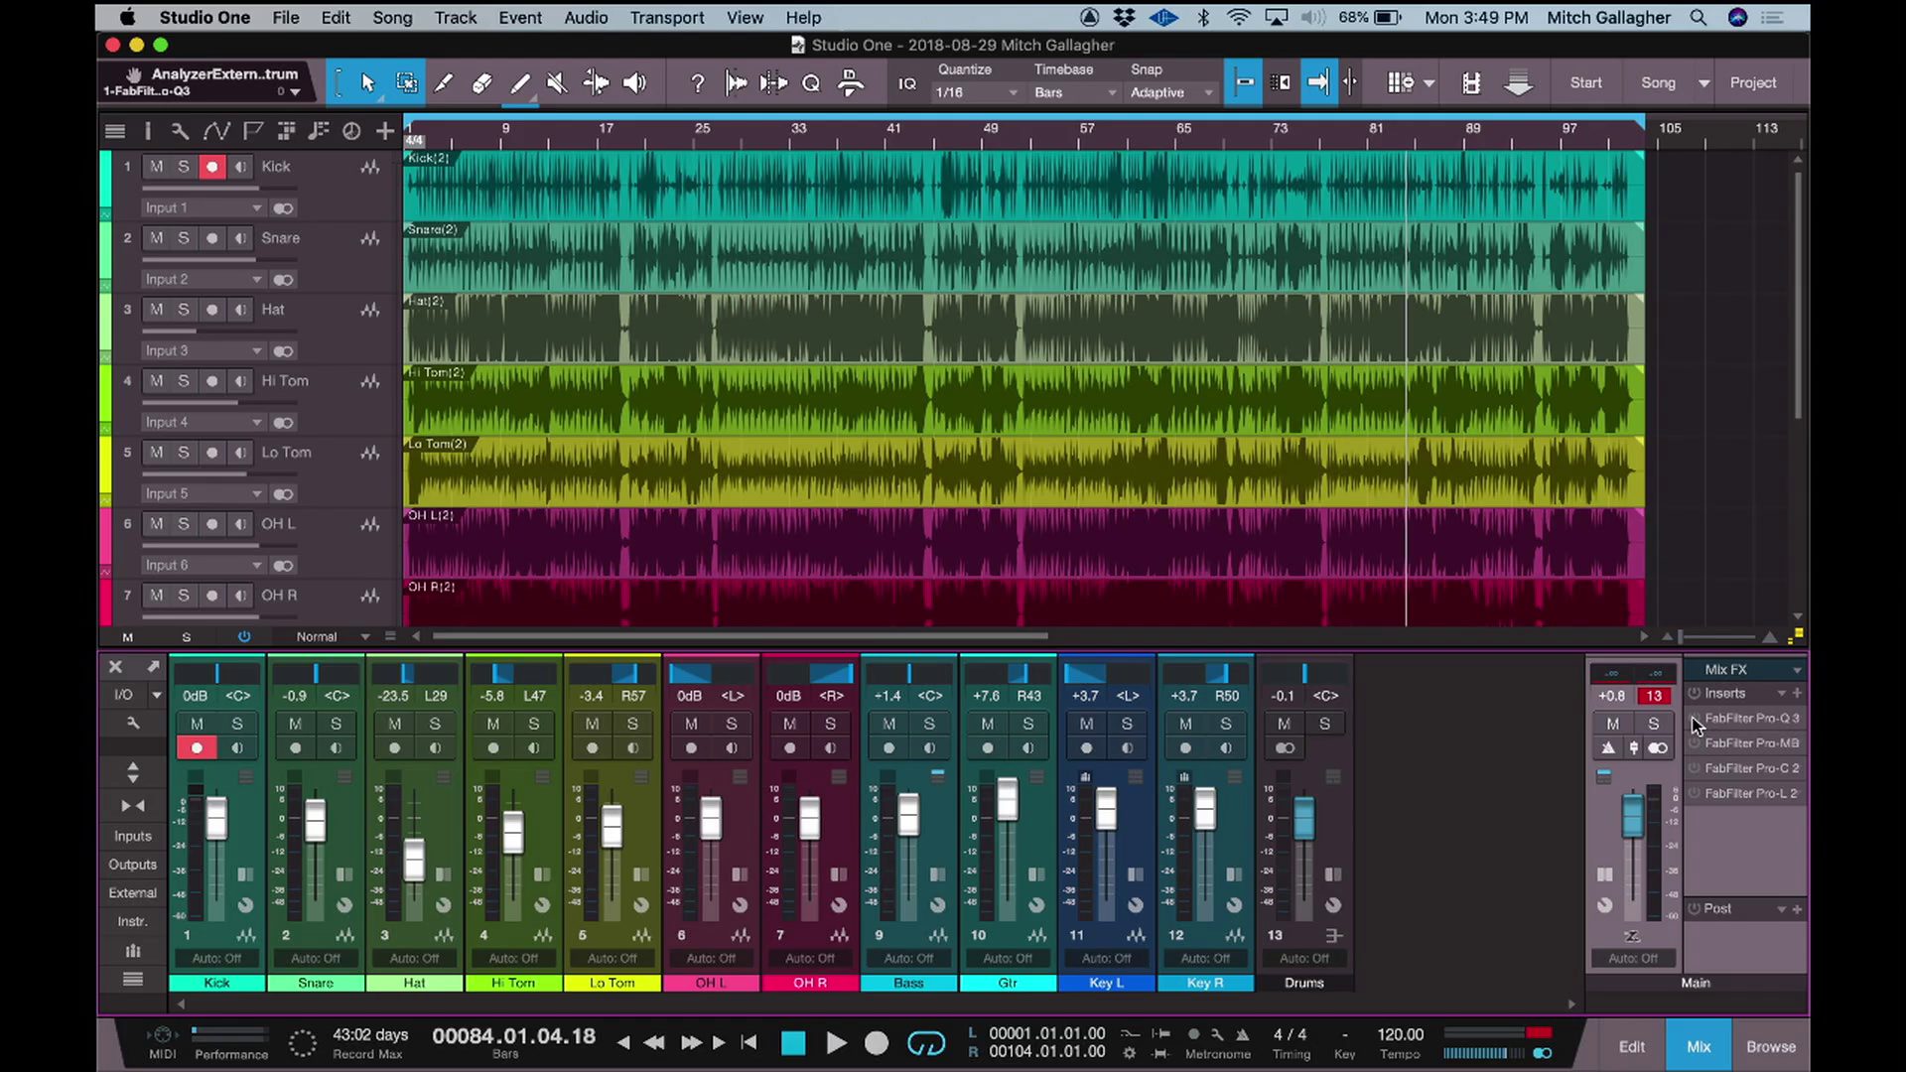
# - Open the FabFilter Pro-MB insert on the Main bus and add a low band around 100 Hz
pyautogui.click(1739, 743)
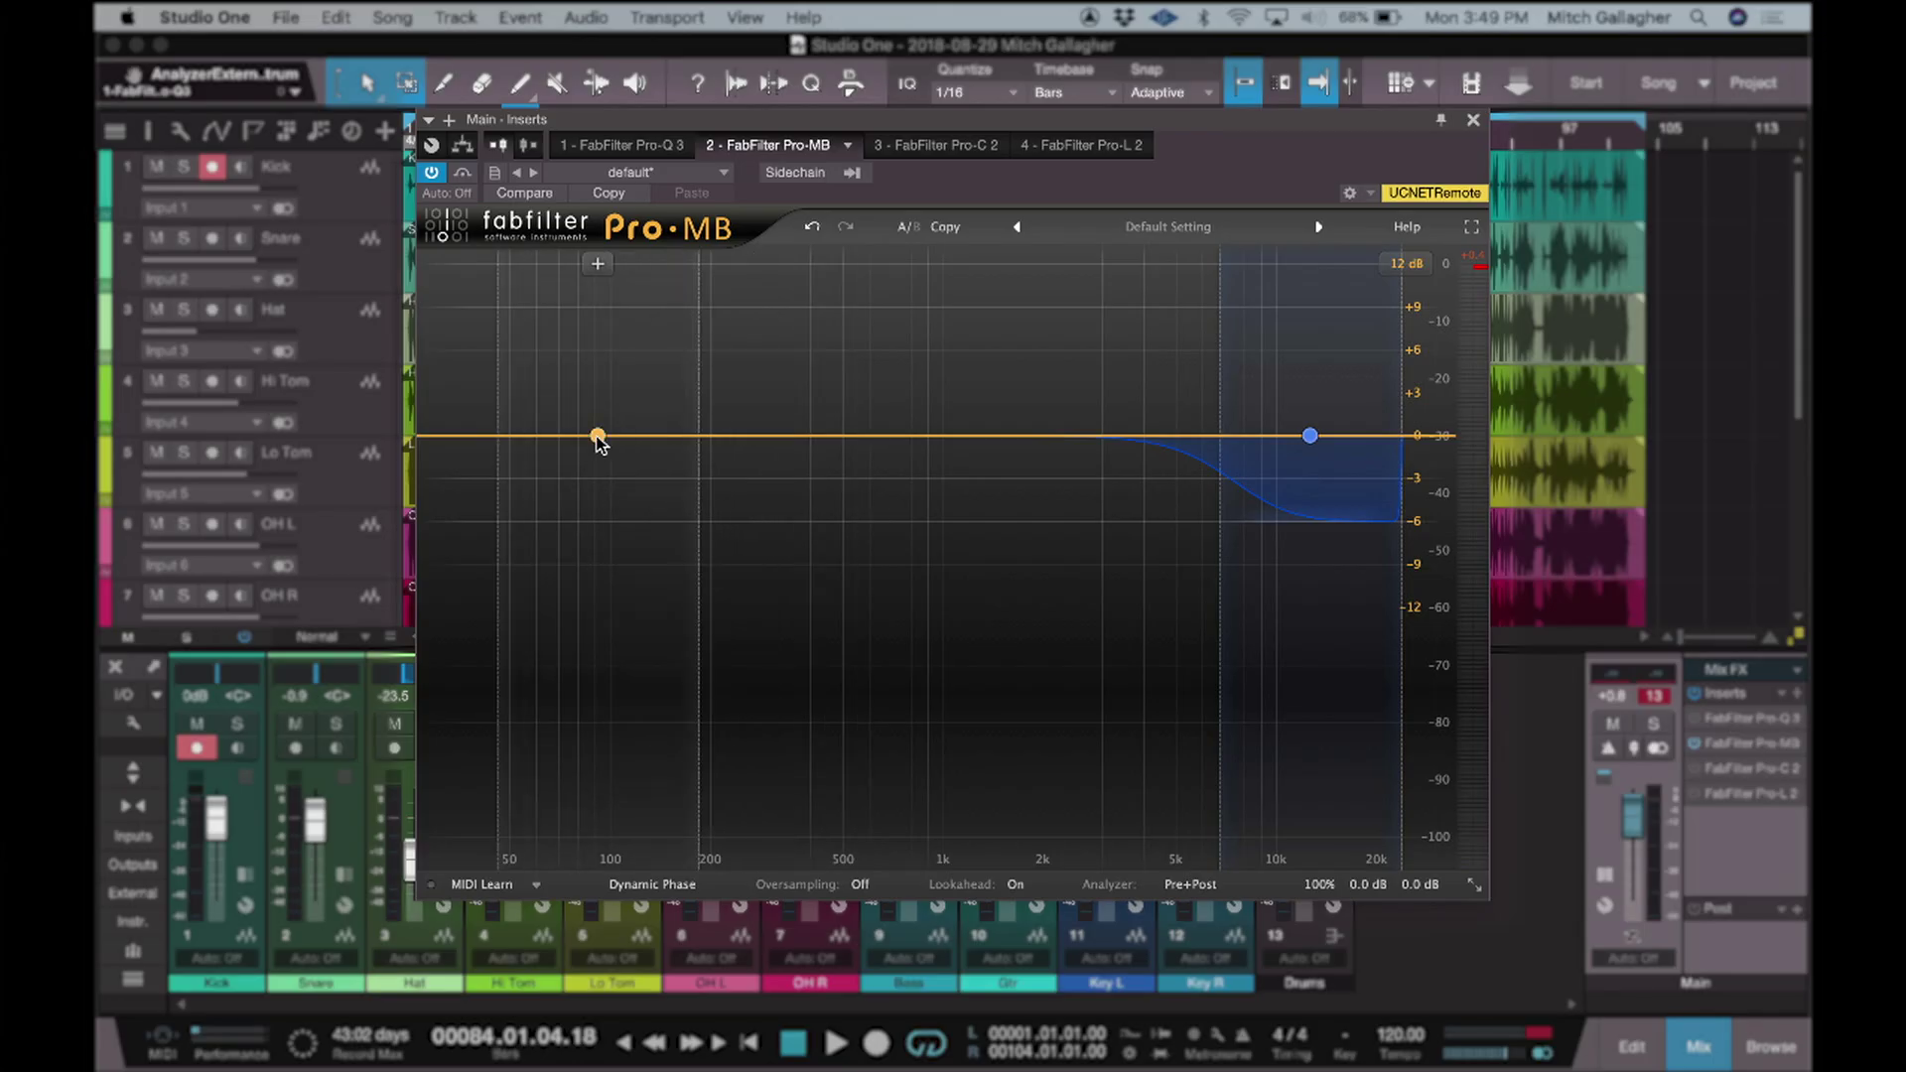
pyautogui.click(597, 435)
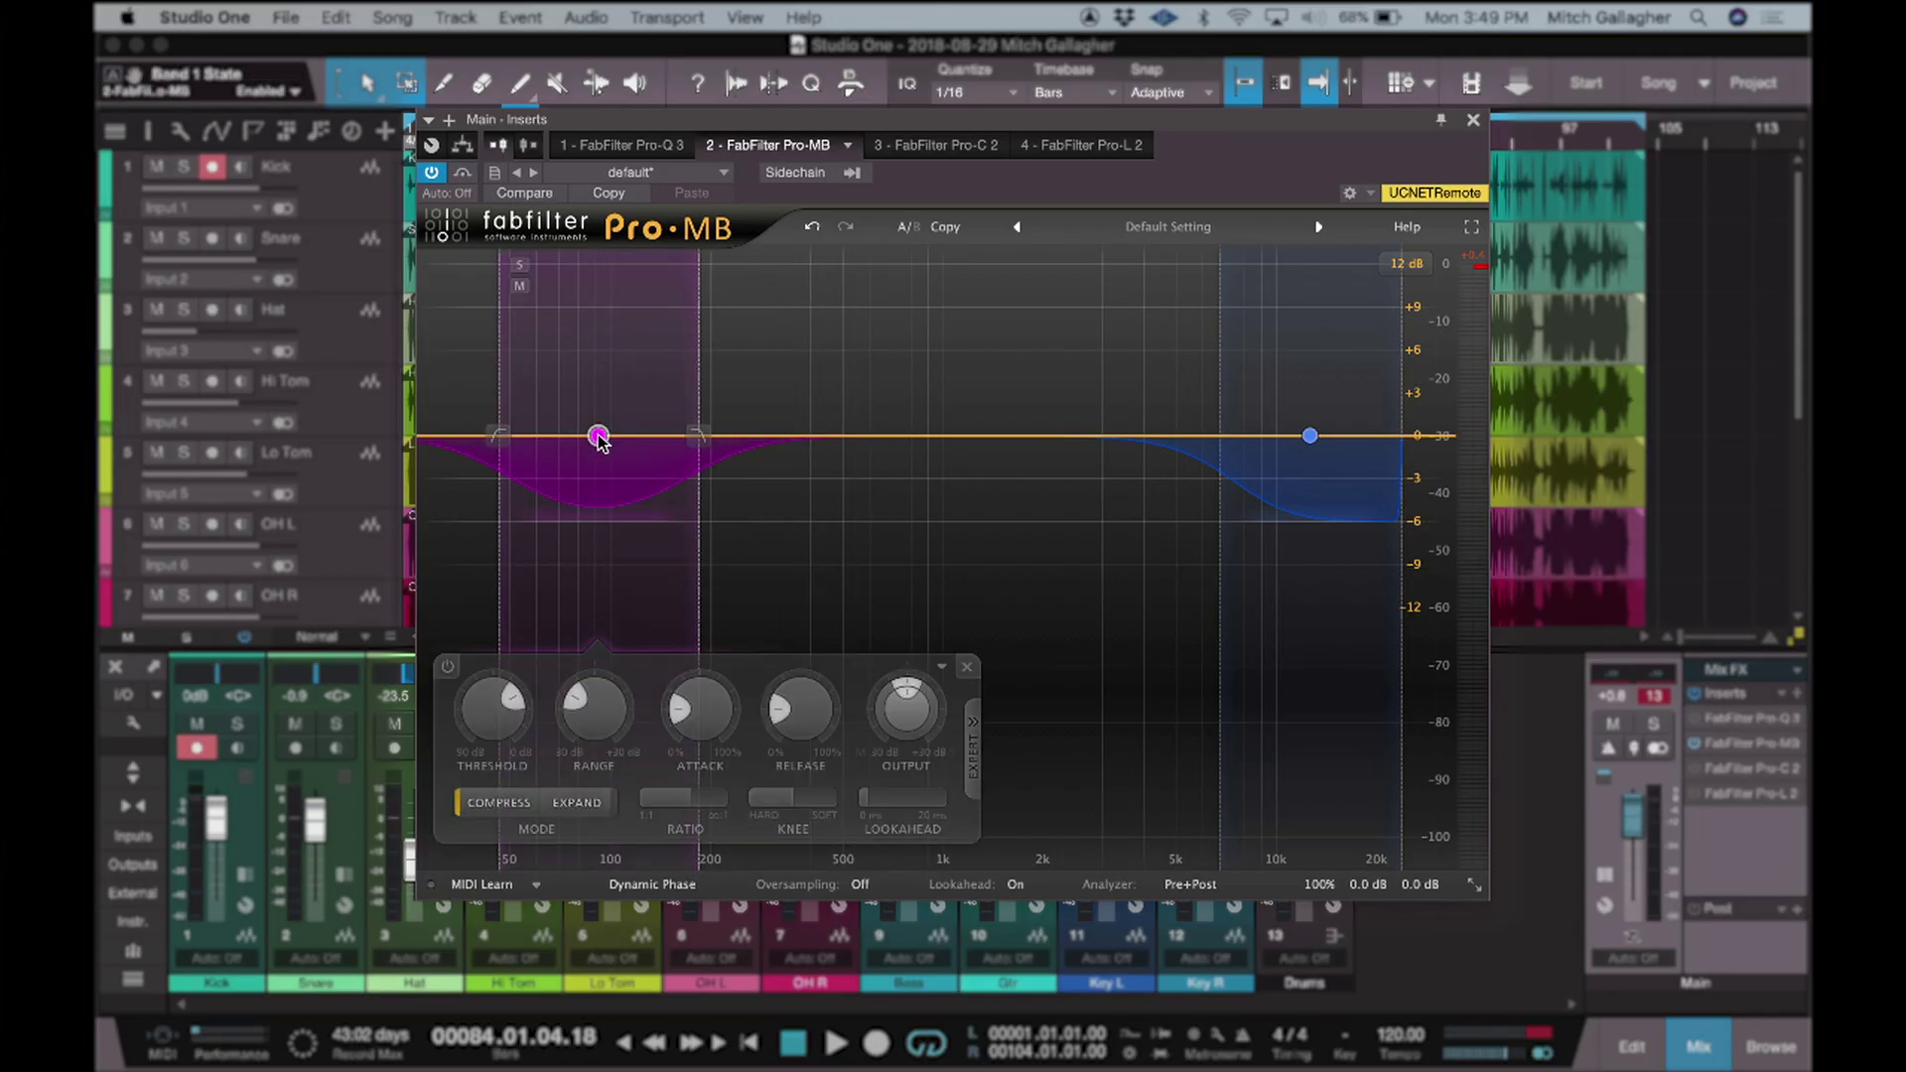
# - Add a third band, centre it around 2.1 kHz, and adjust its low and high crossovers
pyautogui.click(1080, 436)
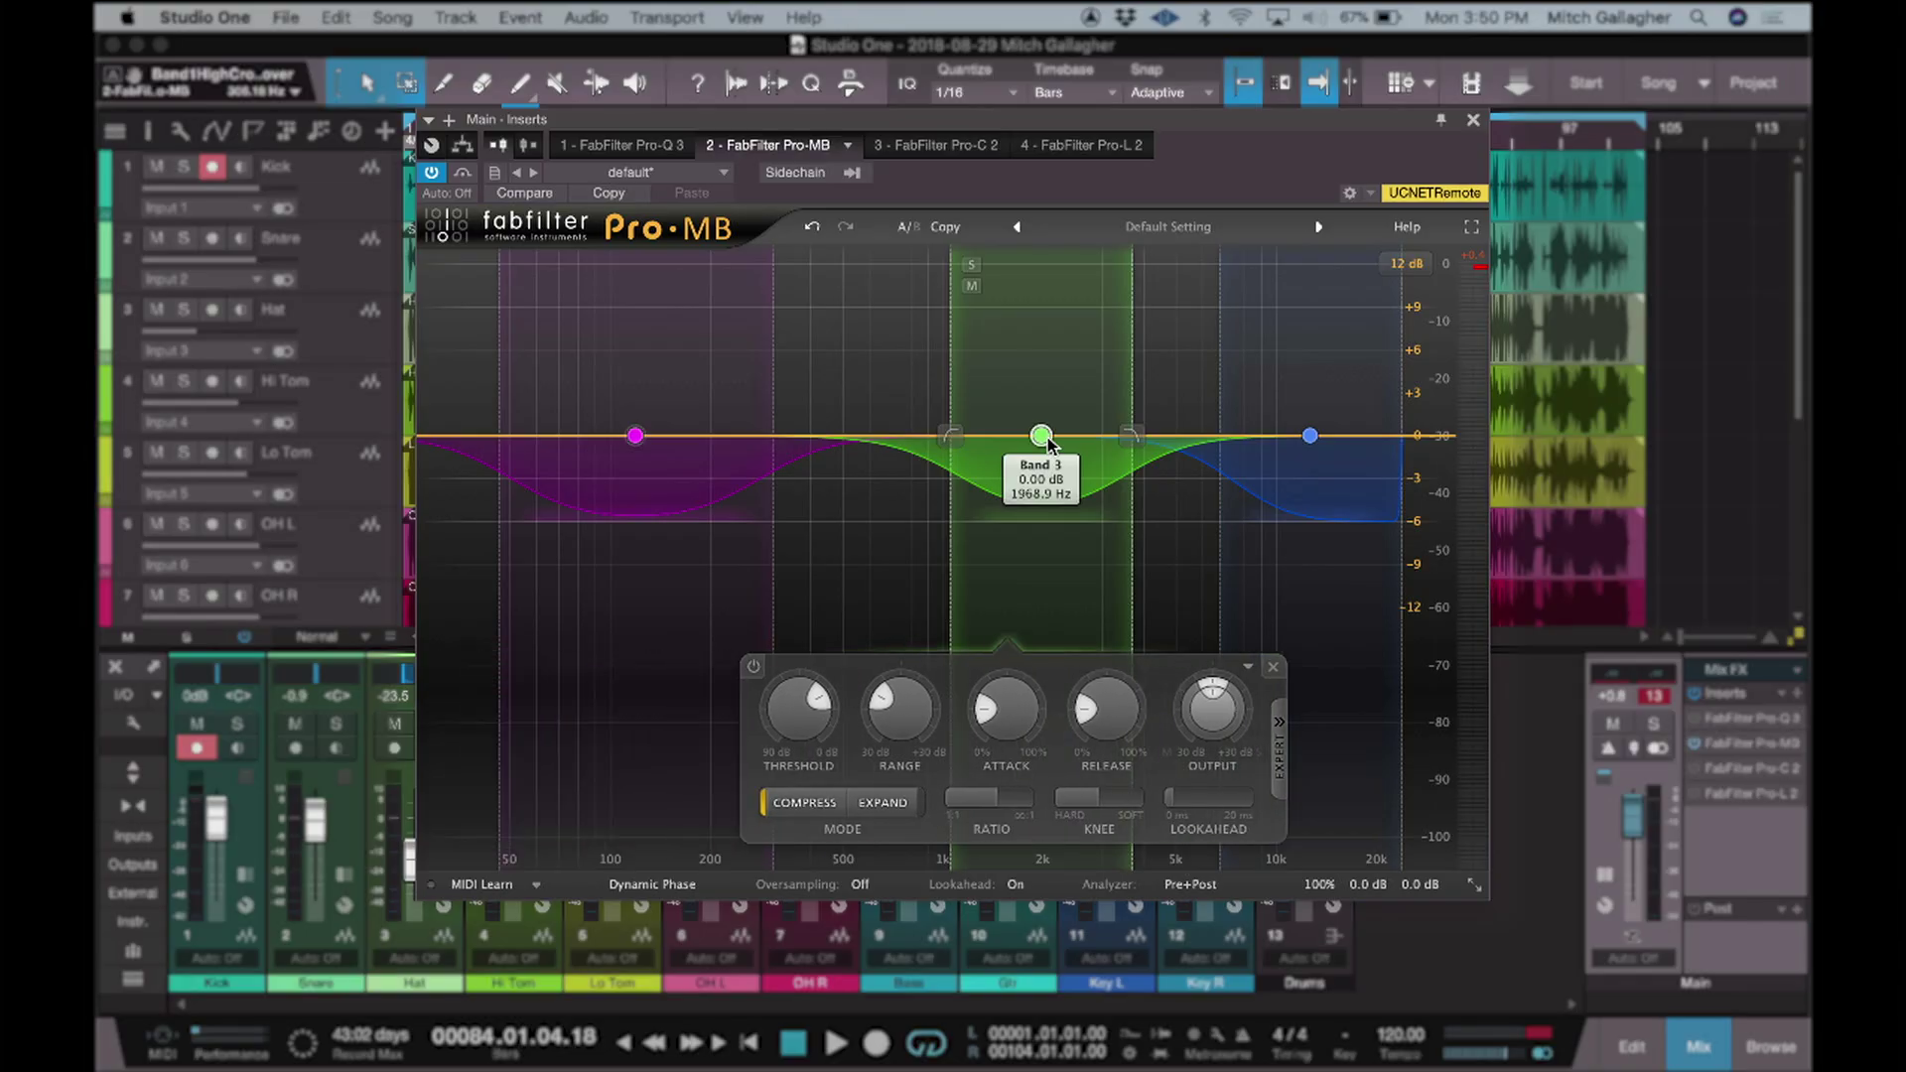
pyautogui.moveTo(1042, 437); pyautogui.dragTo(864, 435)
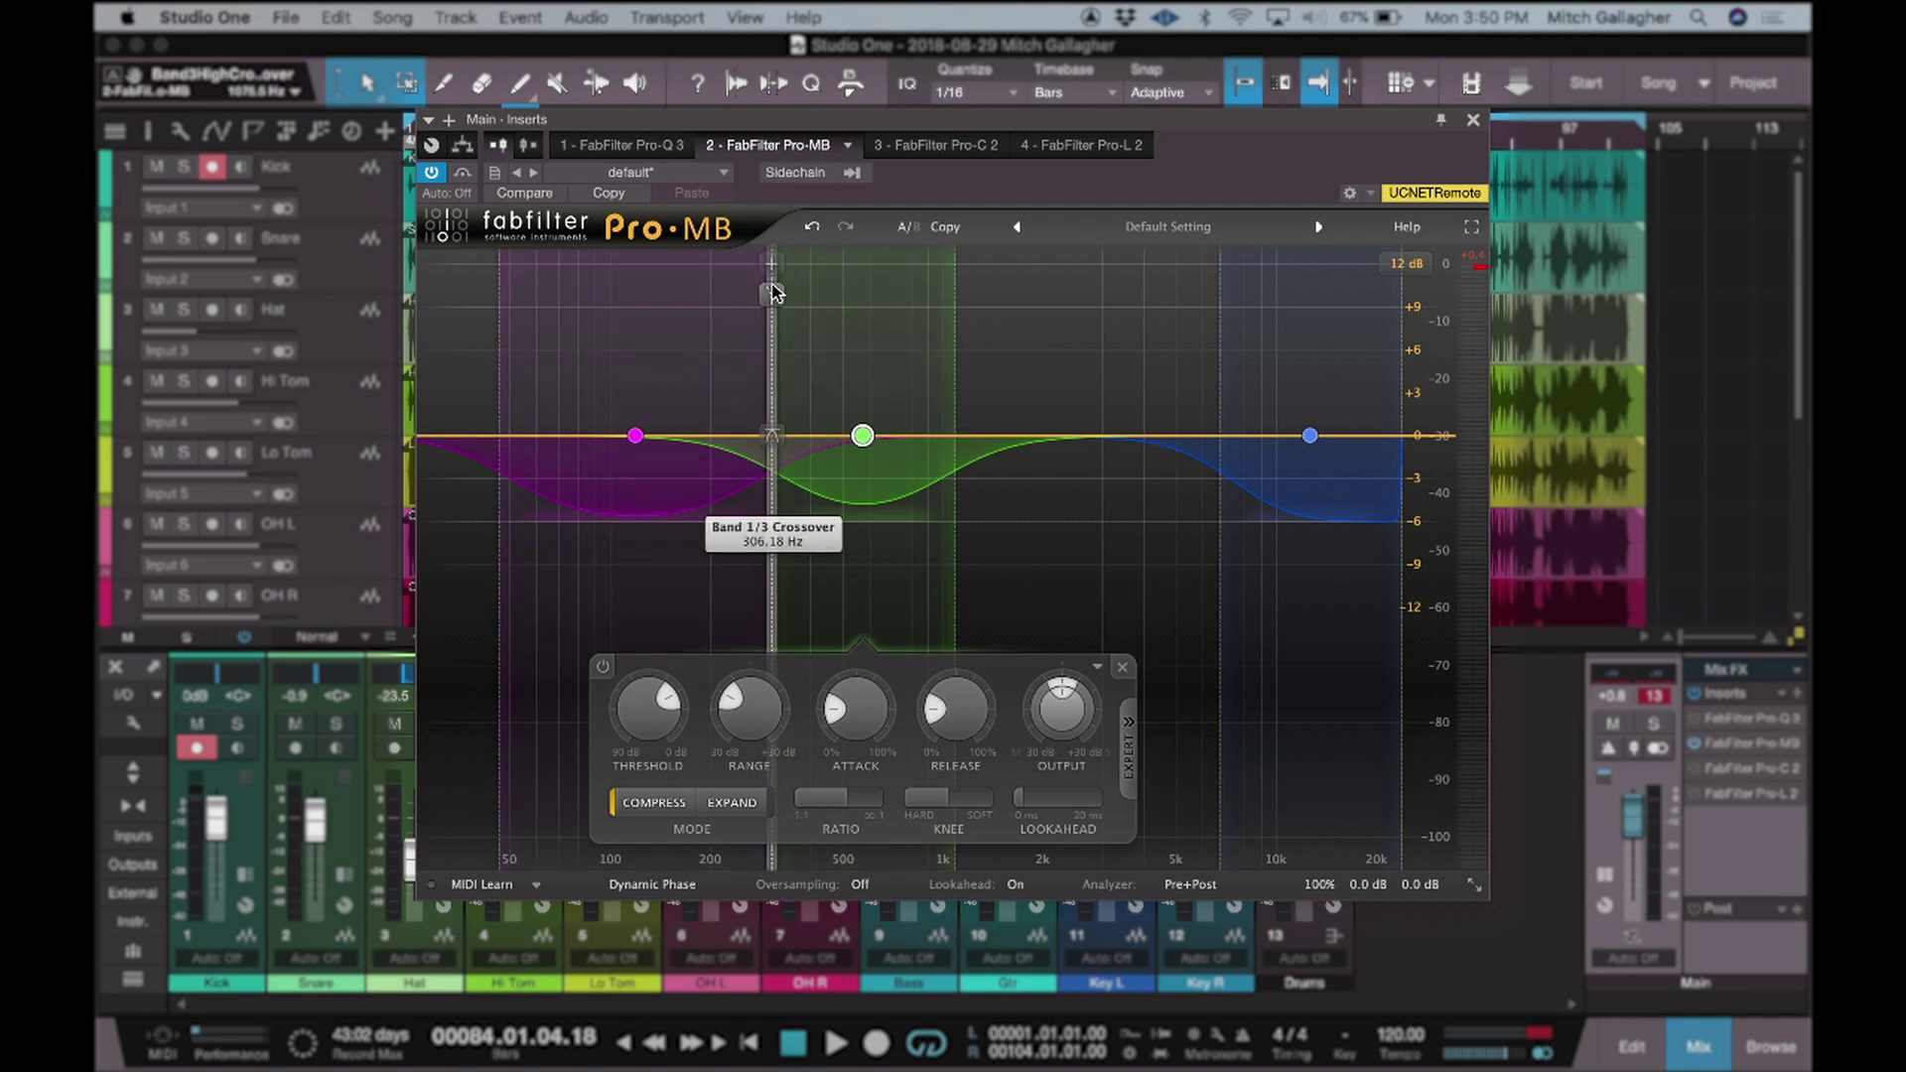
pyautogui.moveTo(773, 292); pyautogui.dragTo(764, 290)
pyautogui.moveTo(873, 437); pyautogui.dragTo(1068, 442)
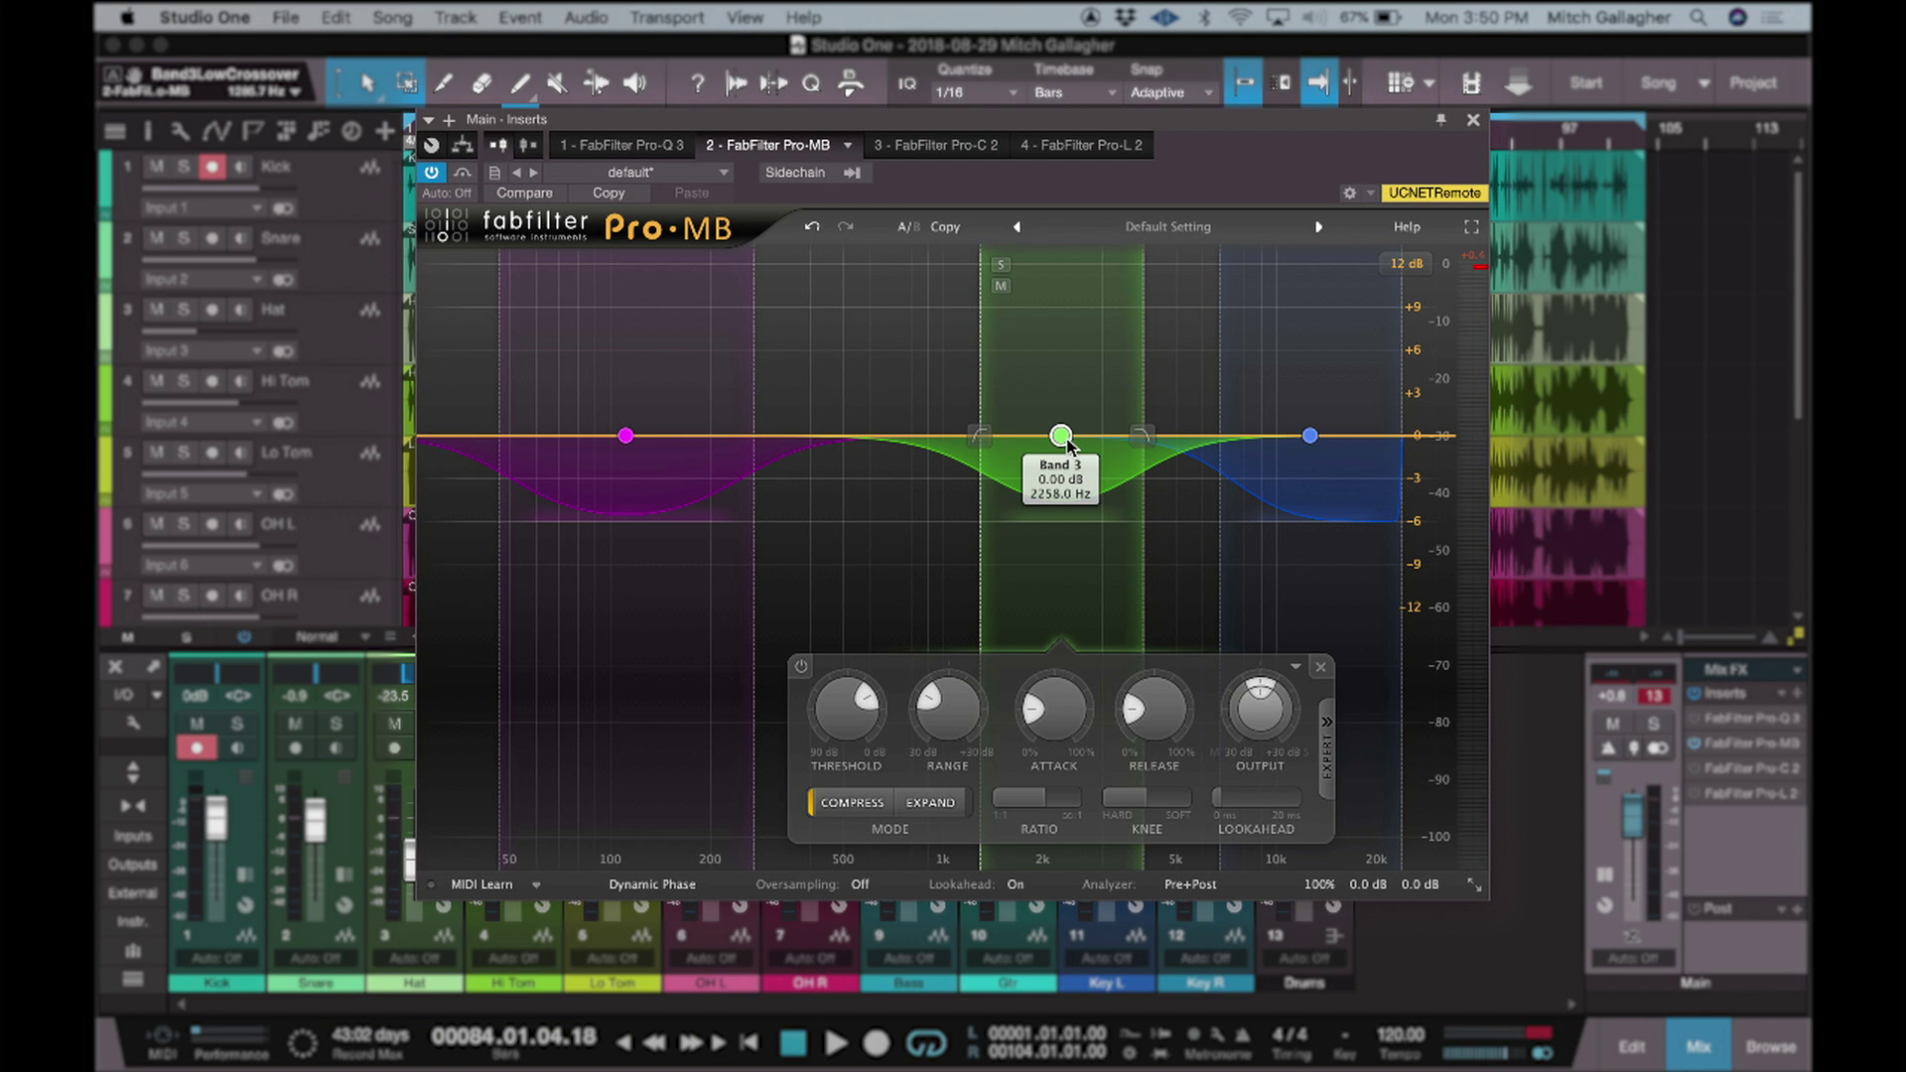
pyautogui.moveTo(983, 435)
pyautogui.mouseDown()
pyautogui.moveTo(873, 435)
pyautogui.moveTo(964, 435)
pyautogui.mouseUp()
pyautogui.moveTo(1137, 442)
pyautogui.mouseDown()
pyautogui.moveTo(1209, 437)
pyautogui.moveTo(1141, 436)
pyautogui.mouseUp()
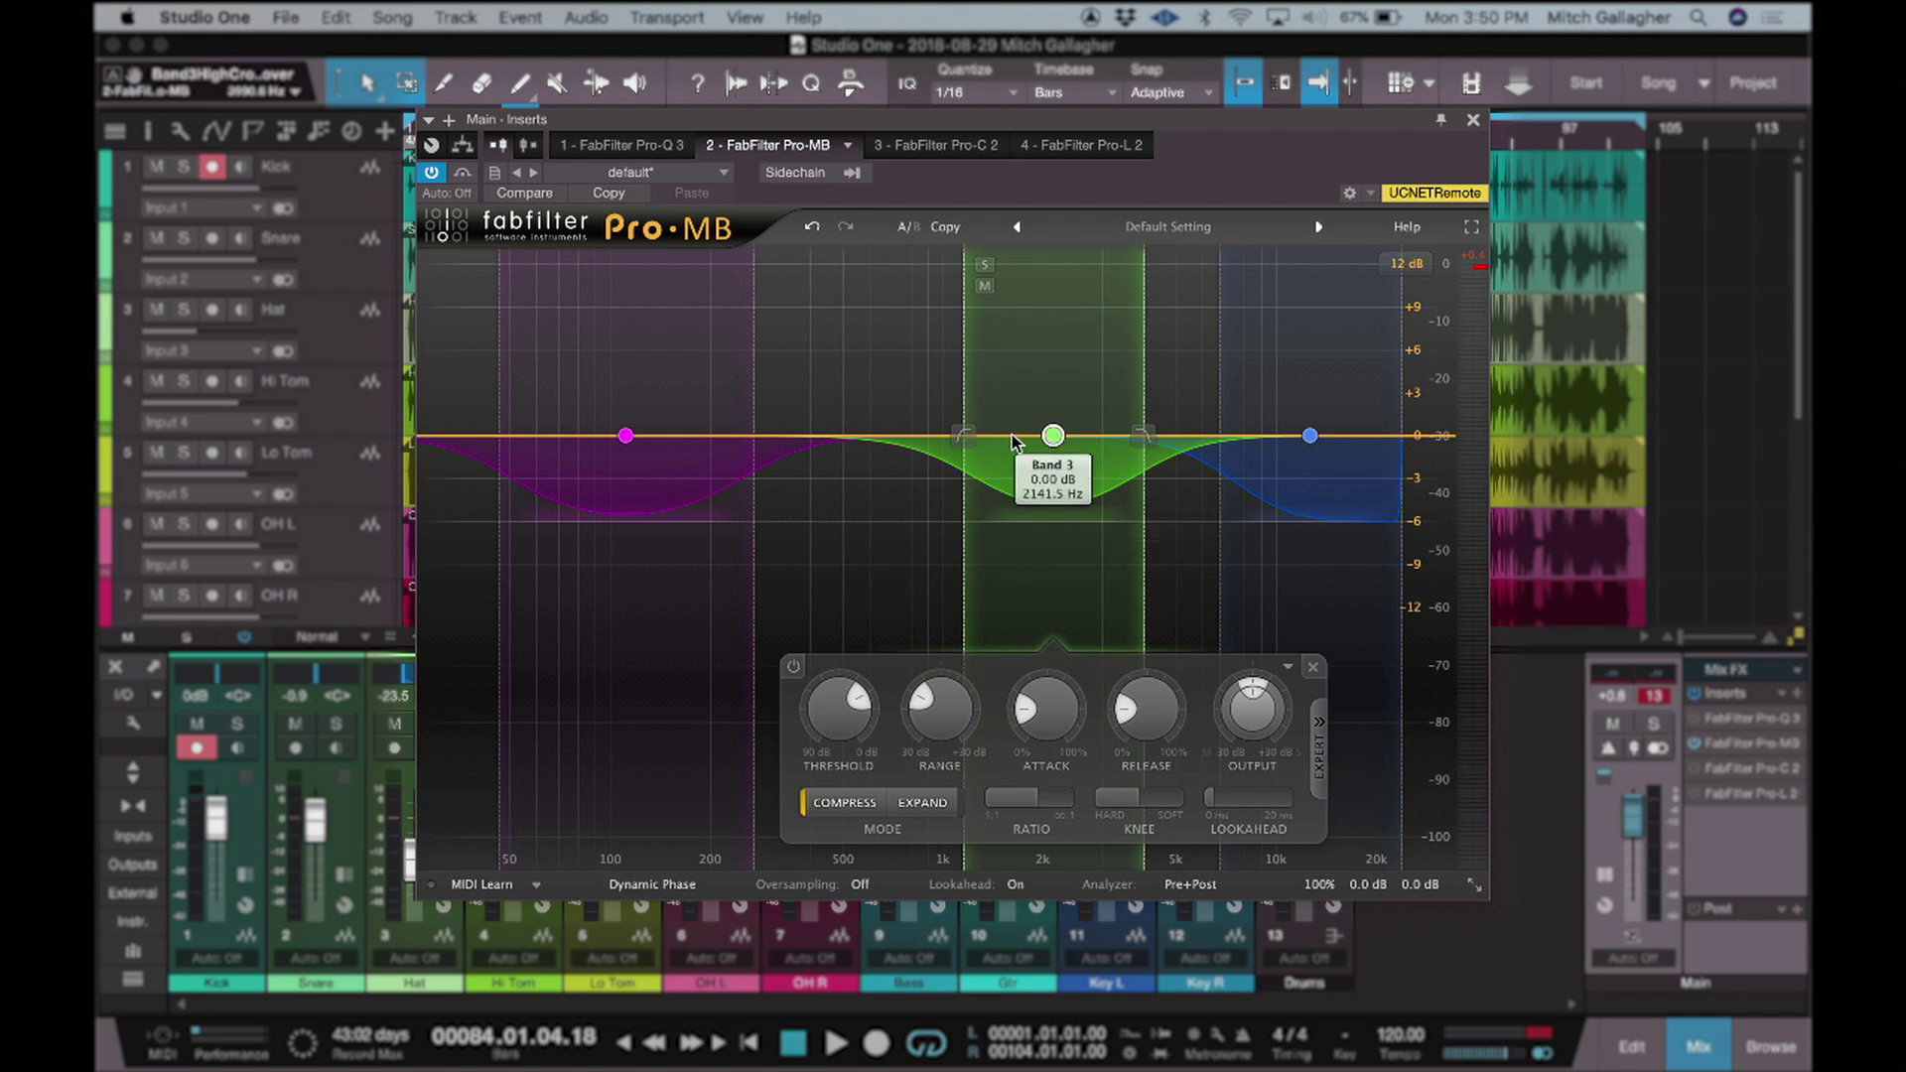